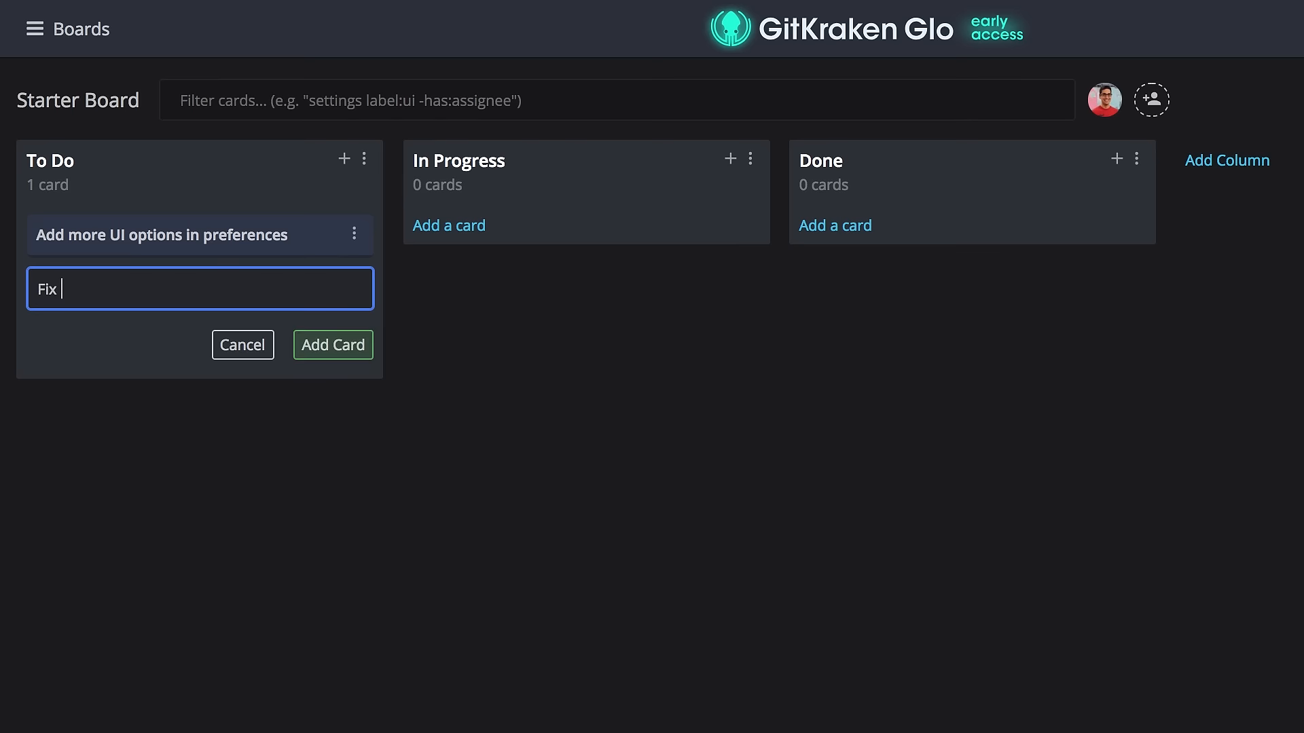
# Add the cards 'Fix typo in connect button' and 'Ability to edit path when installing' to To Do, opening the second.
pyautogui.press('super+Return')
pyautogui.write('Abili')
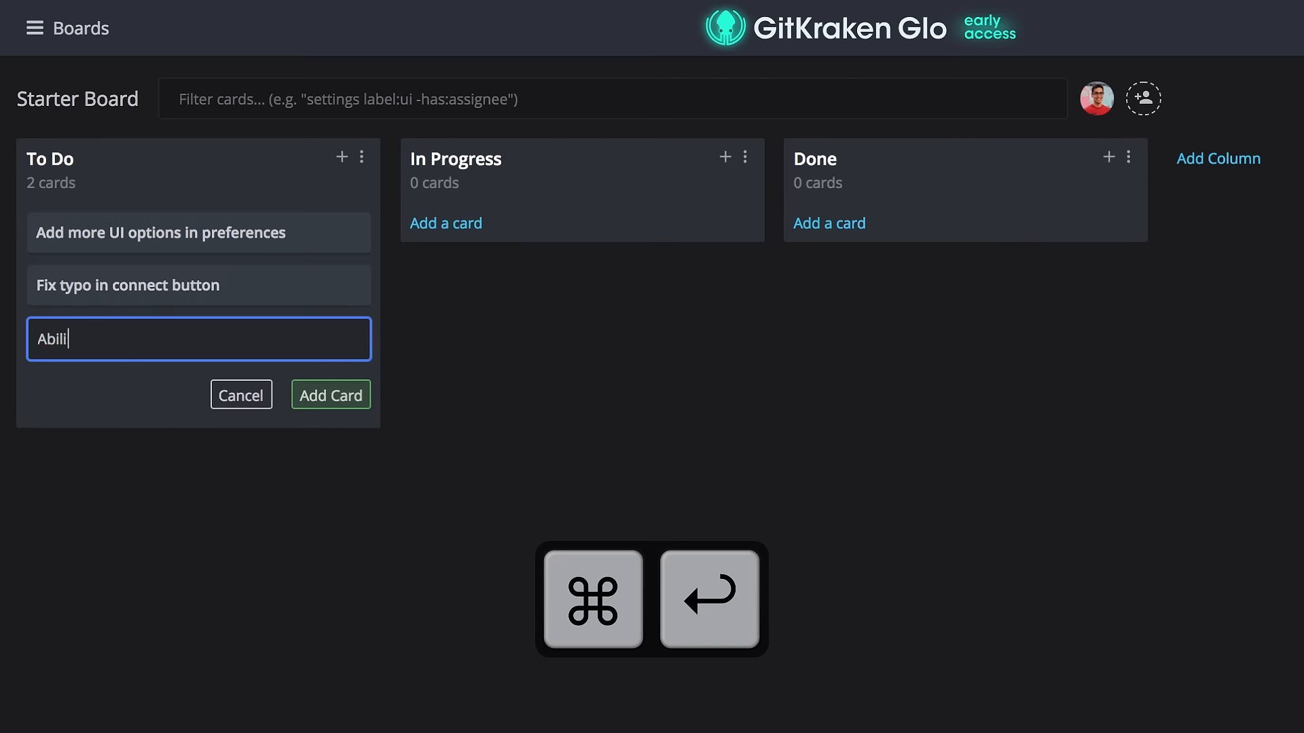
pyautogui.write('ty to edit path when installing')
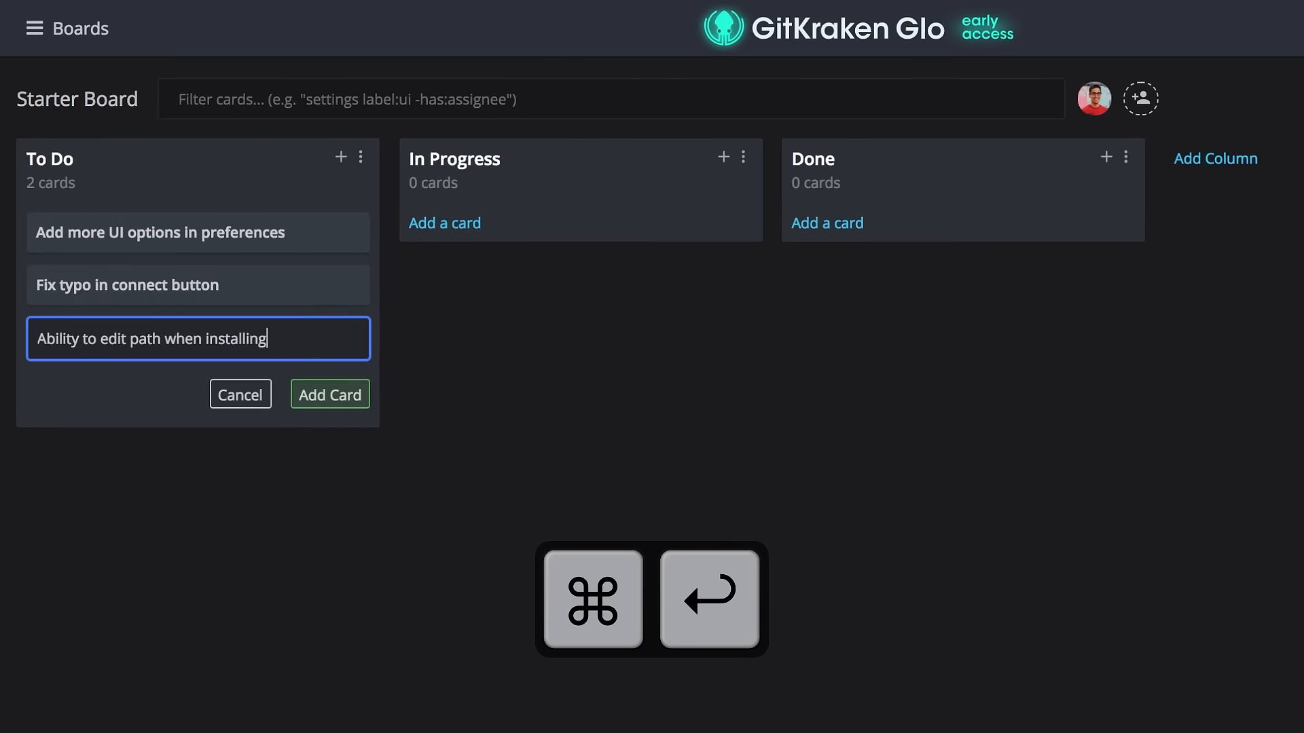
pyautogui.press('super+Return')
# Add a markdown description with a 'User story' heading and bullets 'Bullet 1' and 'Bullet 2' to the card.
pyautogui.write('## User story')
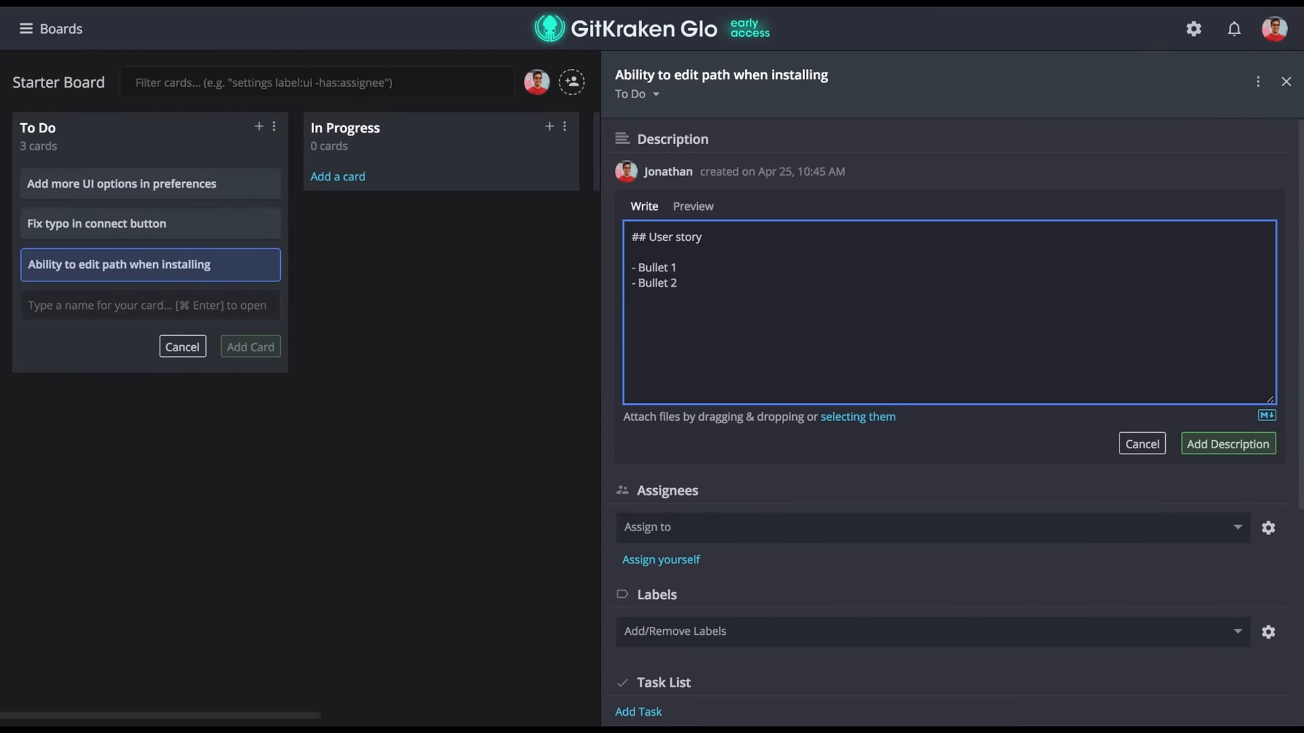
pyautogui.click(1207, 443)
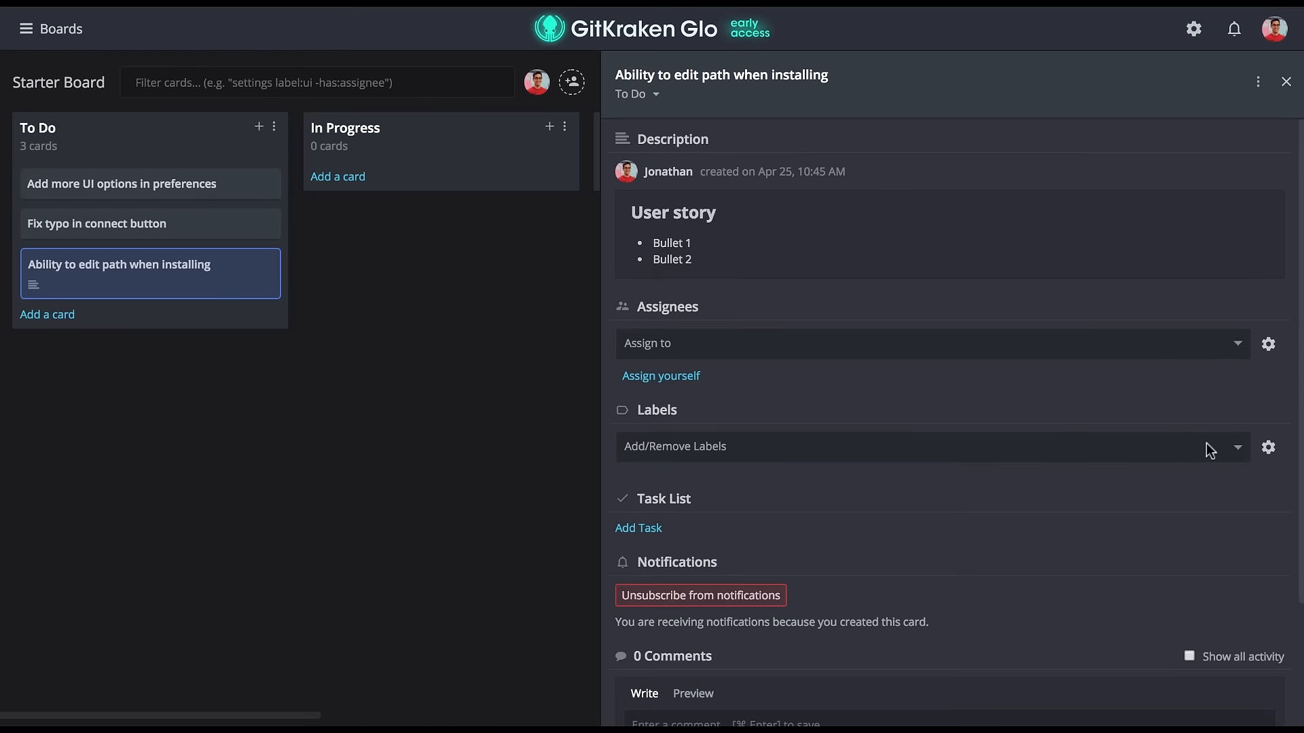
# Post a comment on the card containing an image attached by dropping a screenshot file.
pyautogui.scroll(-3, 957, 408)
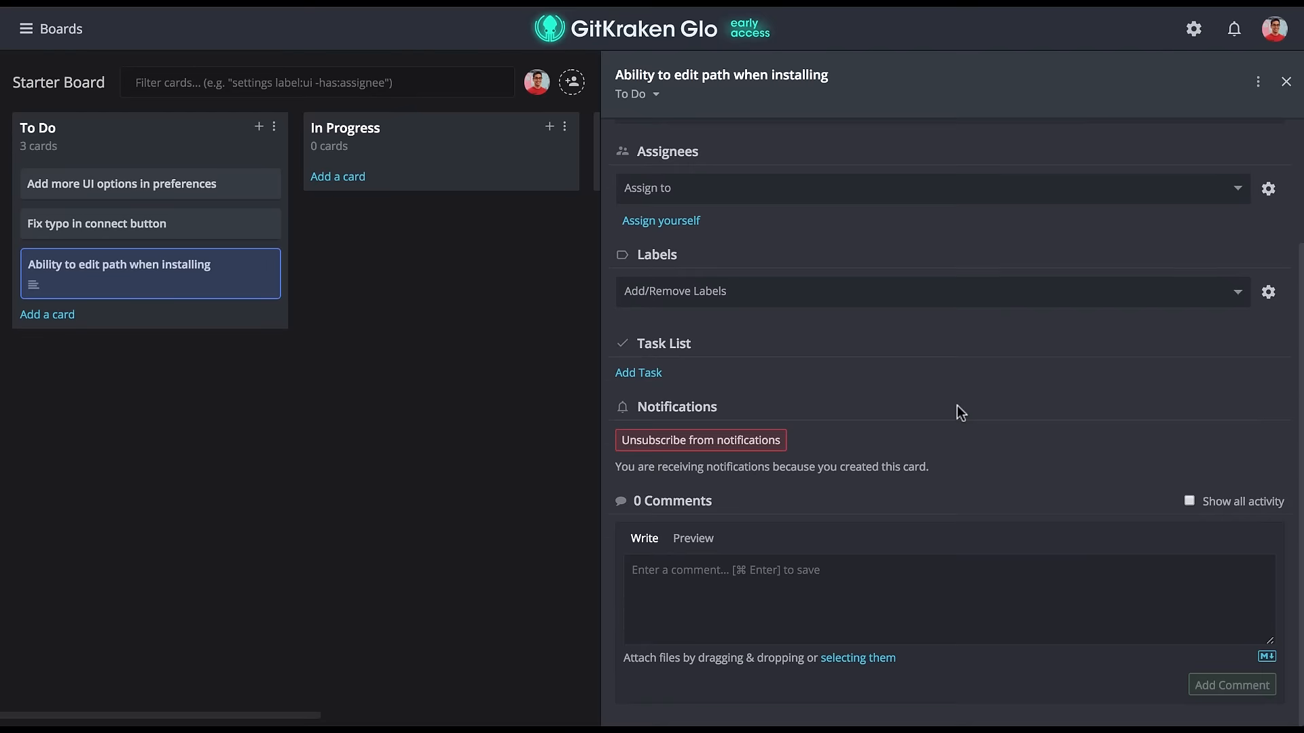
pyautogui.moveTo(293, 726); pyautogui.dragTo(732, 583)
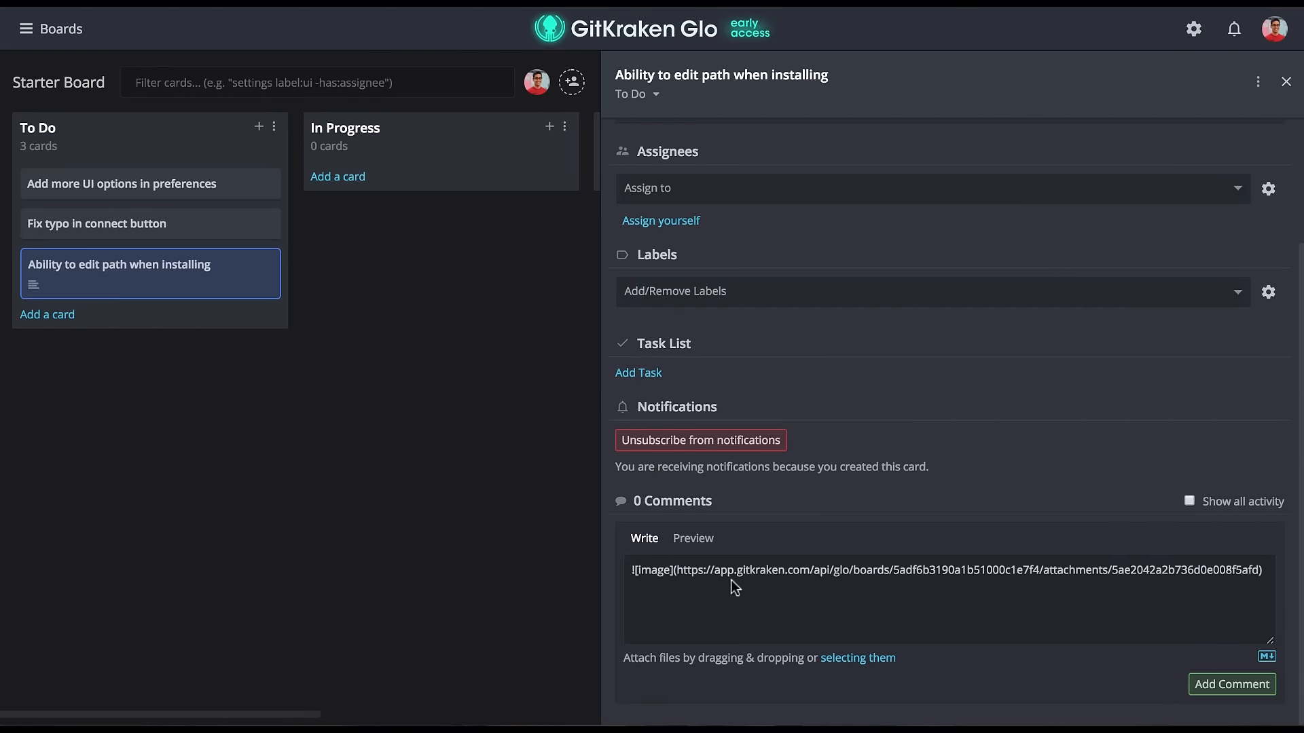
pyautogui.click(1236, 684)
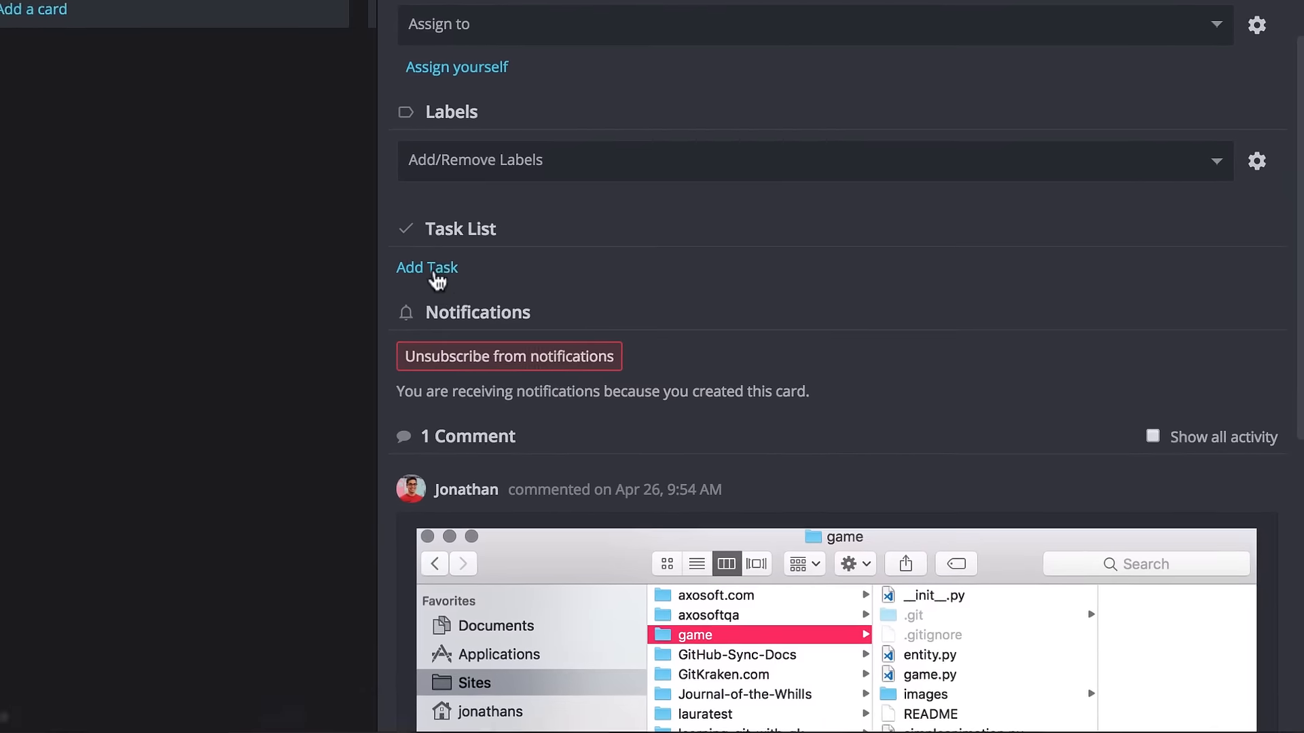
# Add tasks 'Windows and Mac' and 'Linux' to the card's task list, then close the card.
pyautogui.click(645, 373)
pyautogui.write('Windows and Mac')
pyautogui.press('Return')
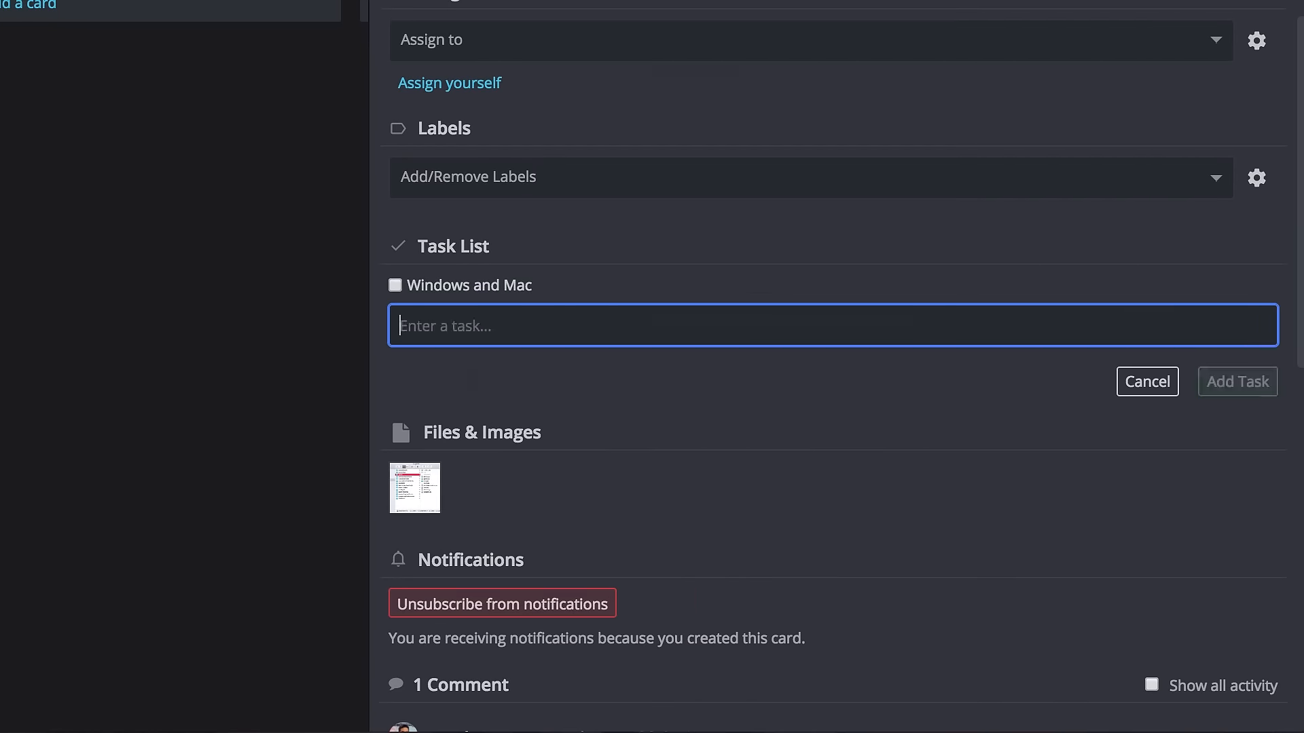
pyautogui.write('Linux')
pyautogui.press('Return')
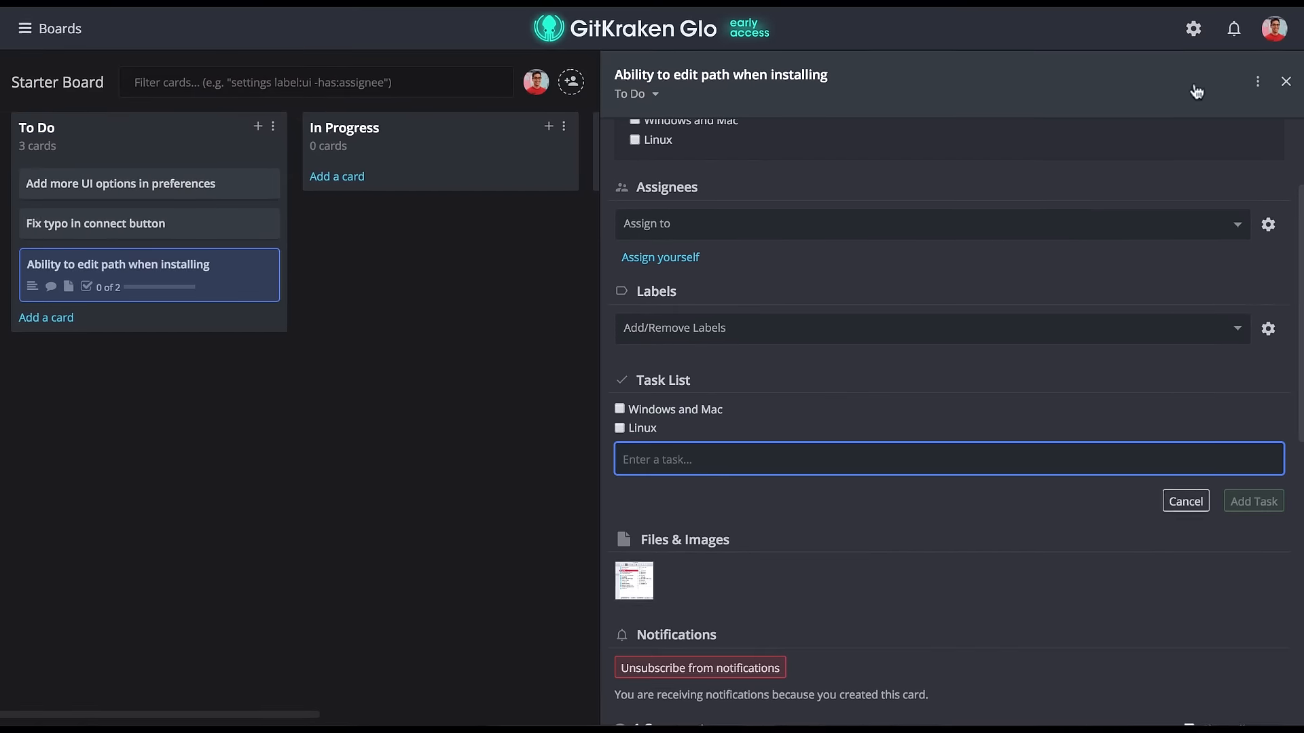
pyautogui.click(1285, 82)
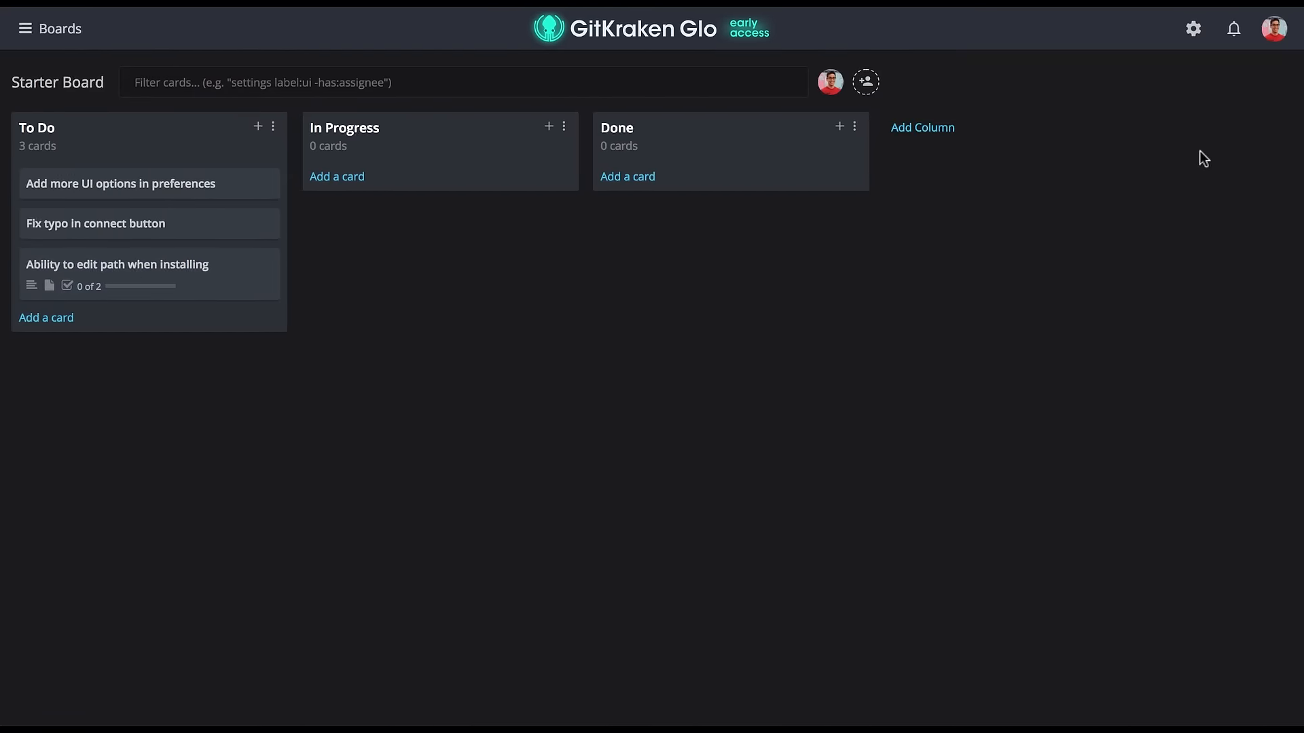
# Add a new column named 'Ready for Testing' and move it between In Progress and Done.
pyautogui.click(923, 128)
pyautogui.write('Ready for Testing')
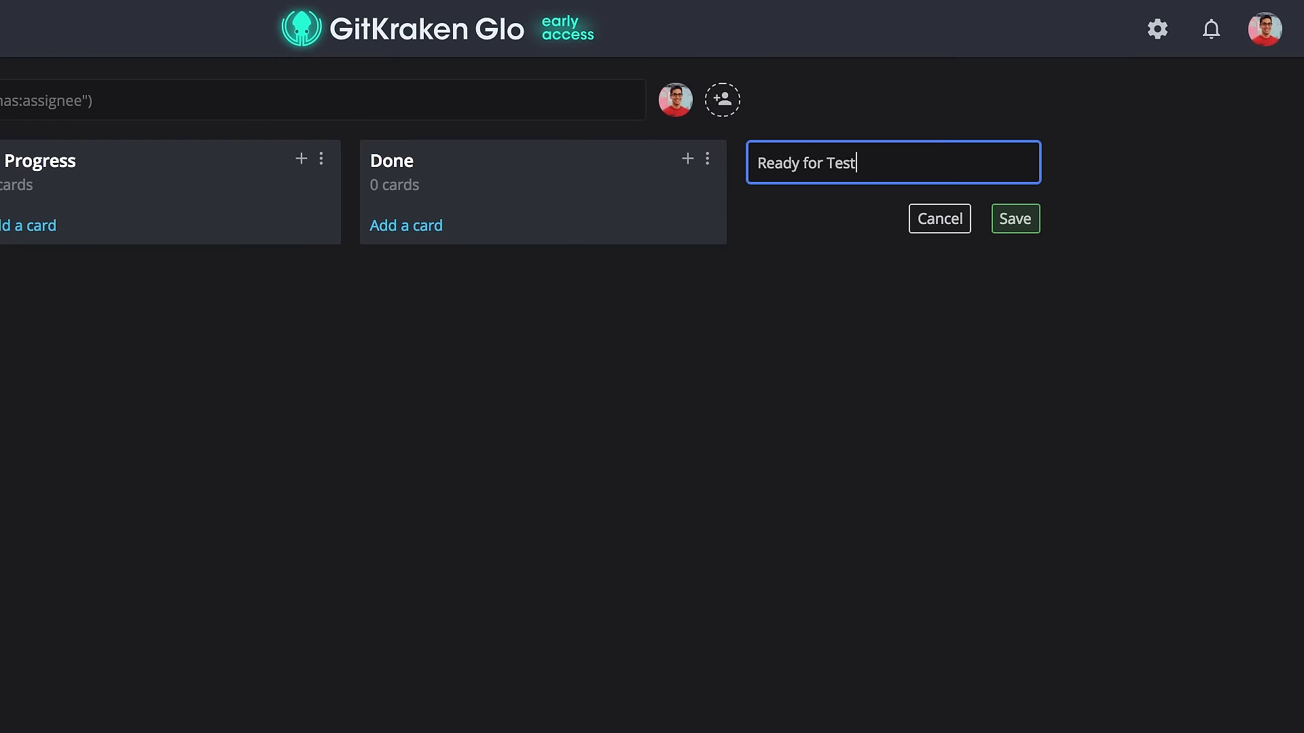
pyautogui.click(1017, 223)
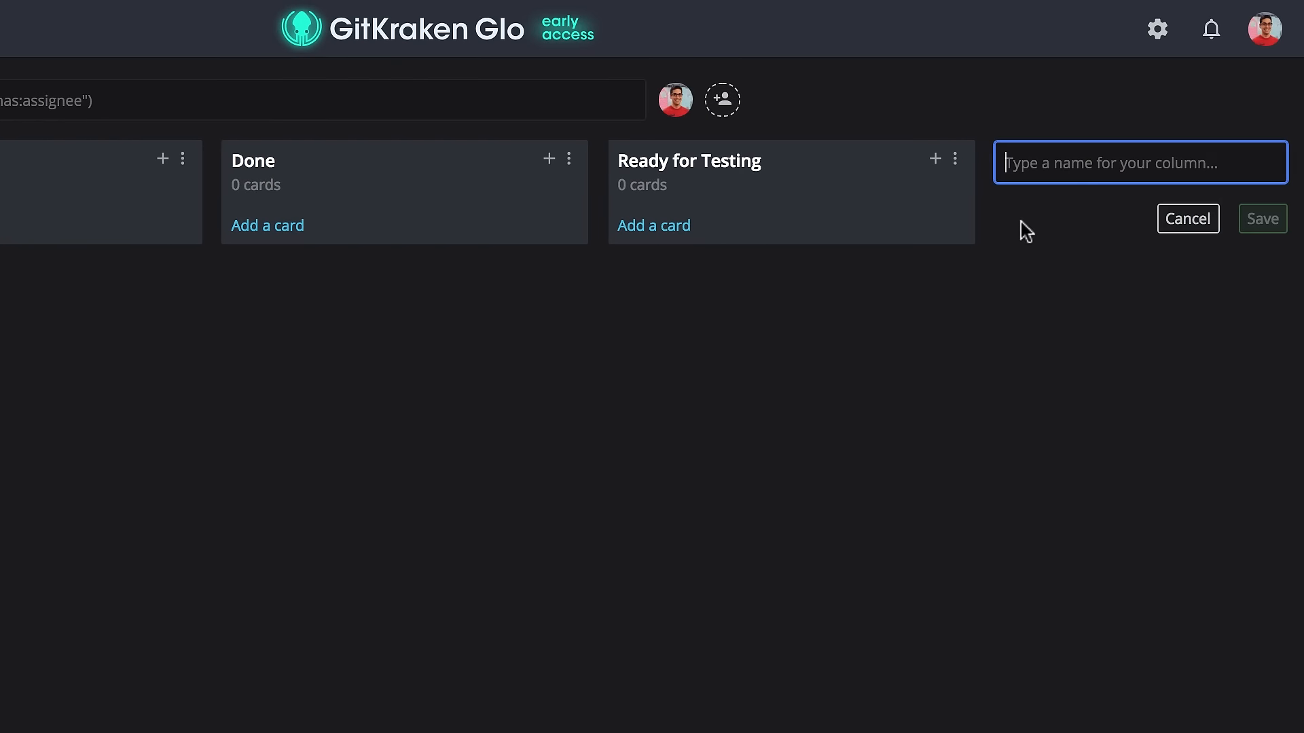
pyautogui.moveTo(818, 192); pyautogui.dragTo(495, 220)
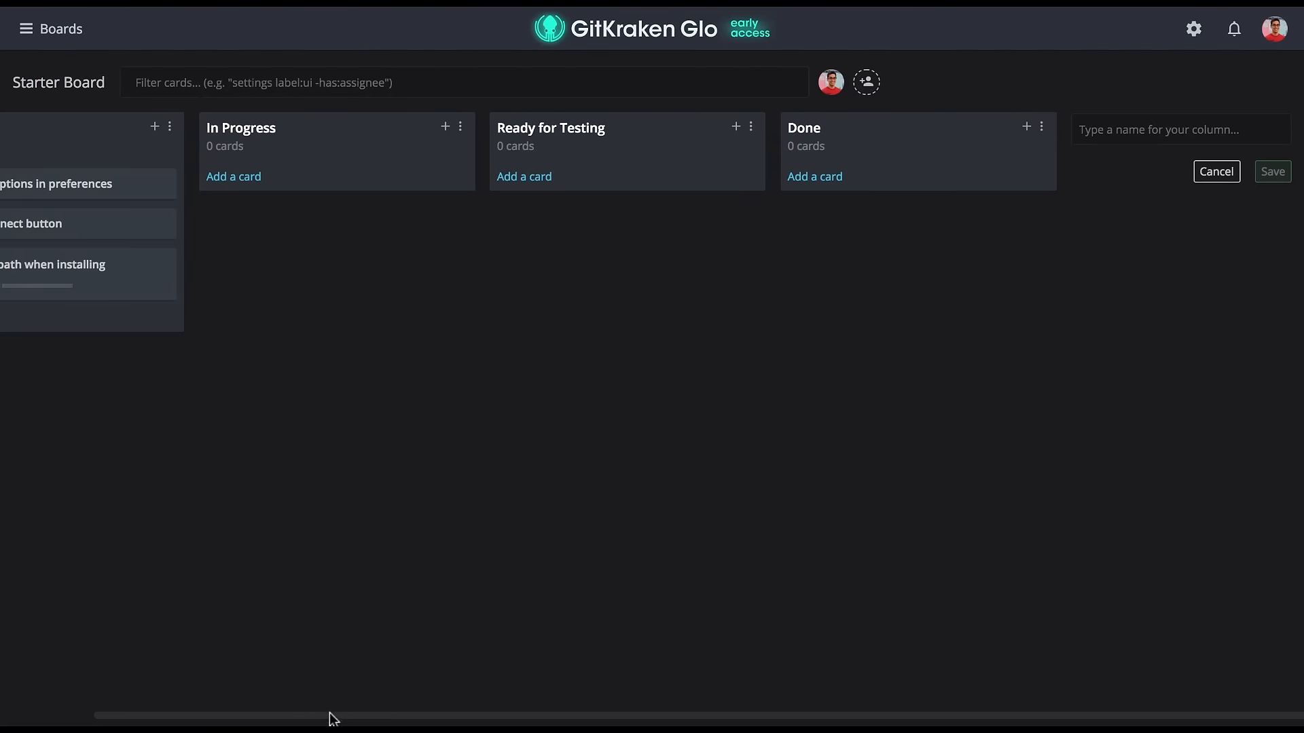
# Move the 'Ability to edit path when installing' card into the Ready for Testing column.
pyautogui.moveTo(333, 717); pyautogui.dragTo(125, 705)
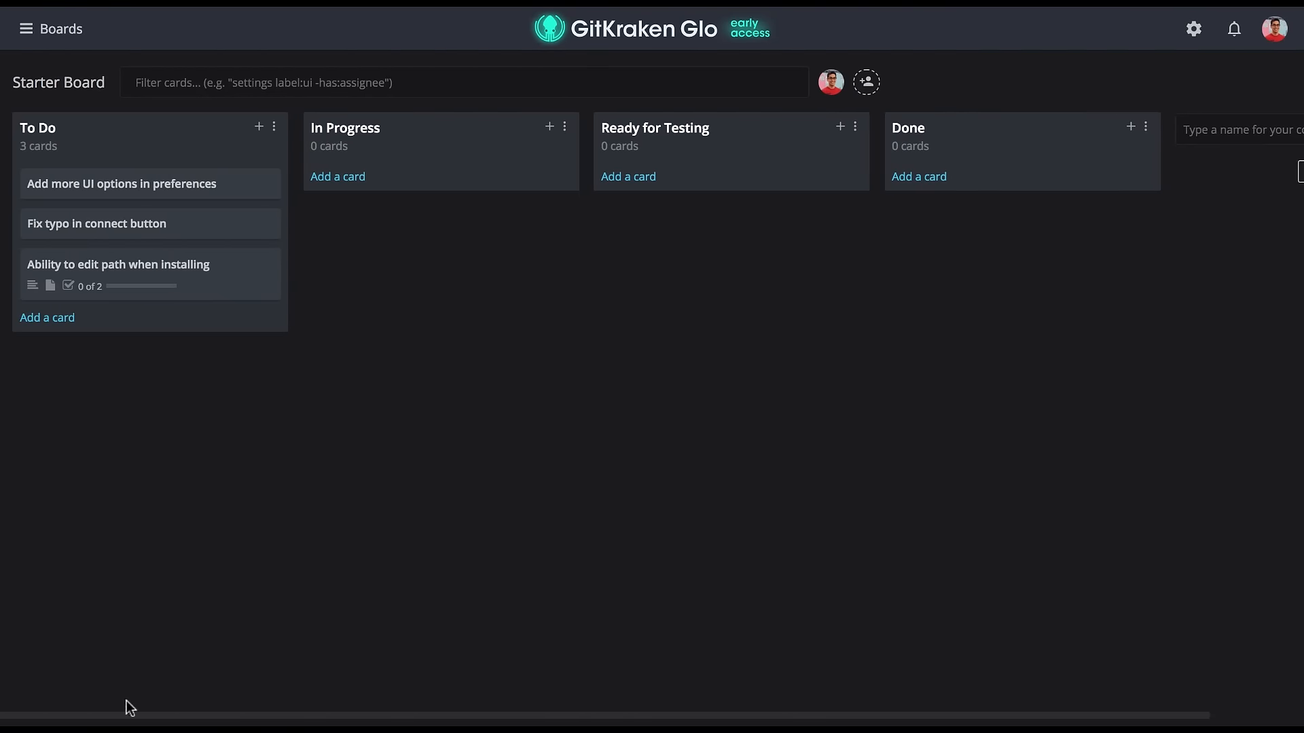
pyautogui.moveTo(224, 270); pyautogui.dragTo(758, 170)
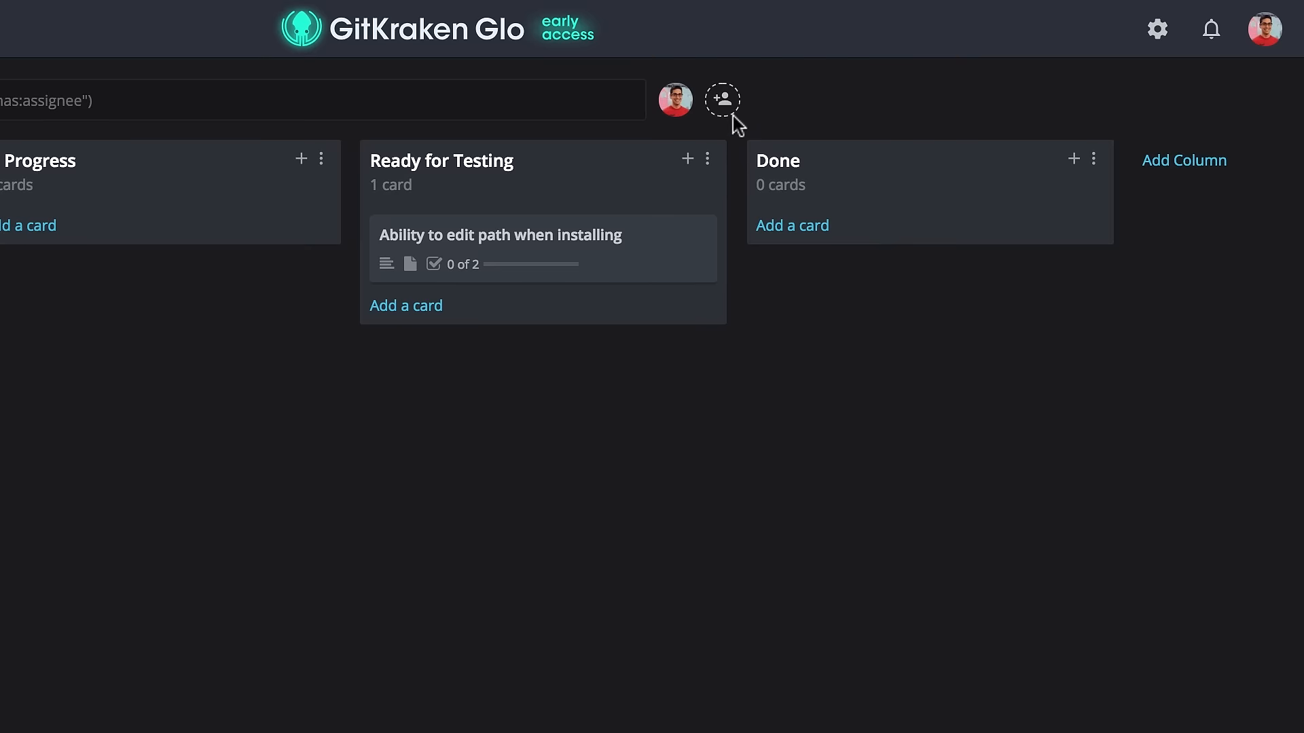
# Invite two users to the board by entering their e-mail addresses and selecting each match.
pyautogui.click(776, 93)
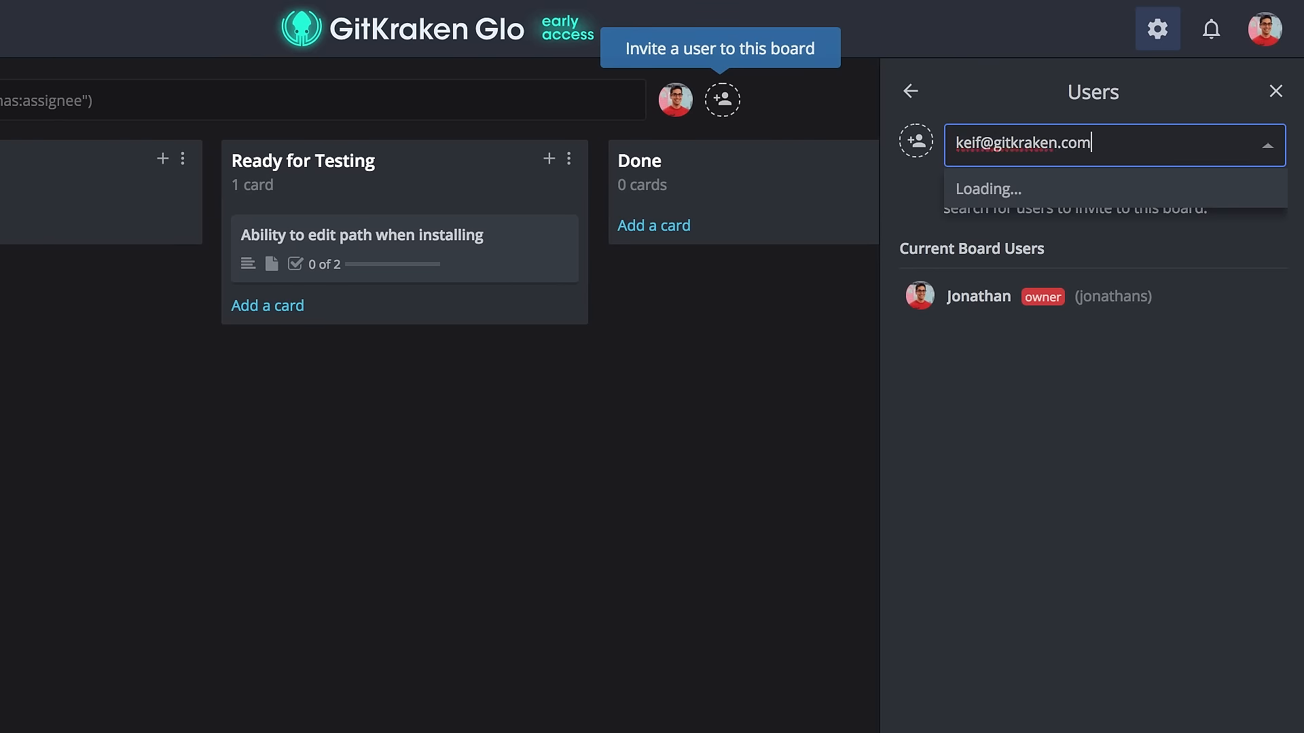
pyautogui.click(1083, 190)
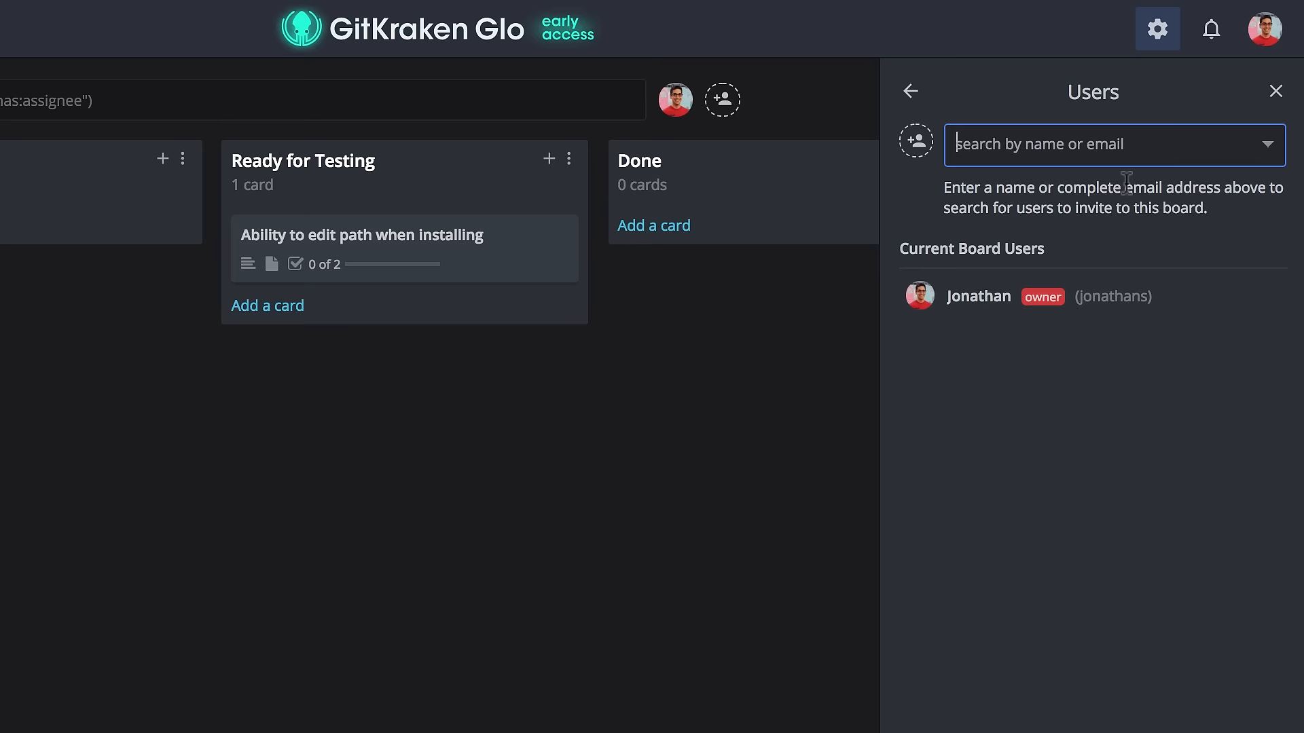
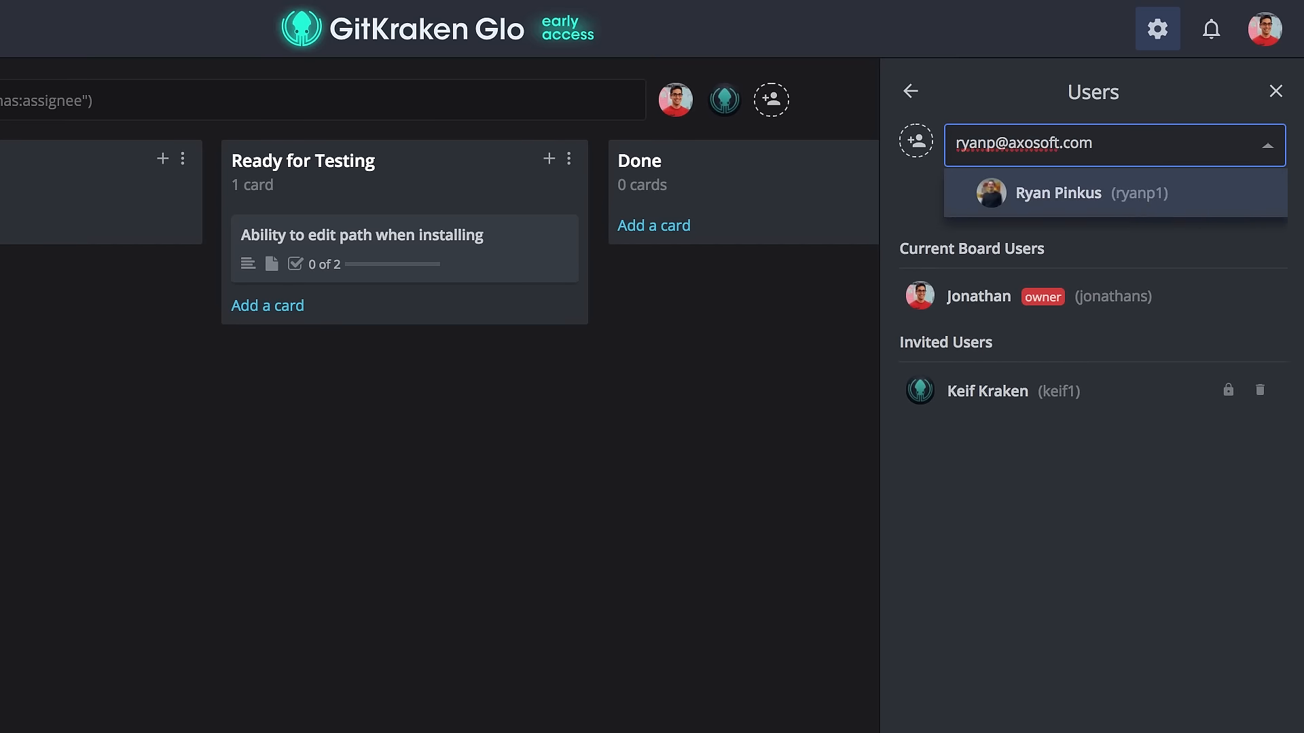
pyautogui.click(1145, 203)
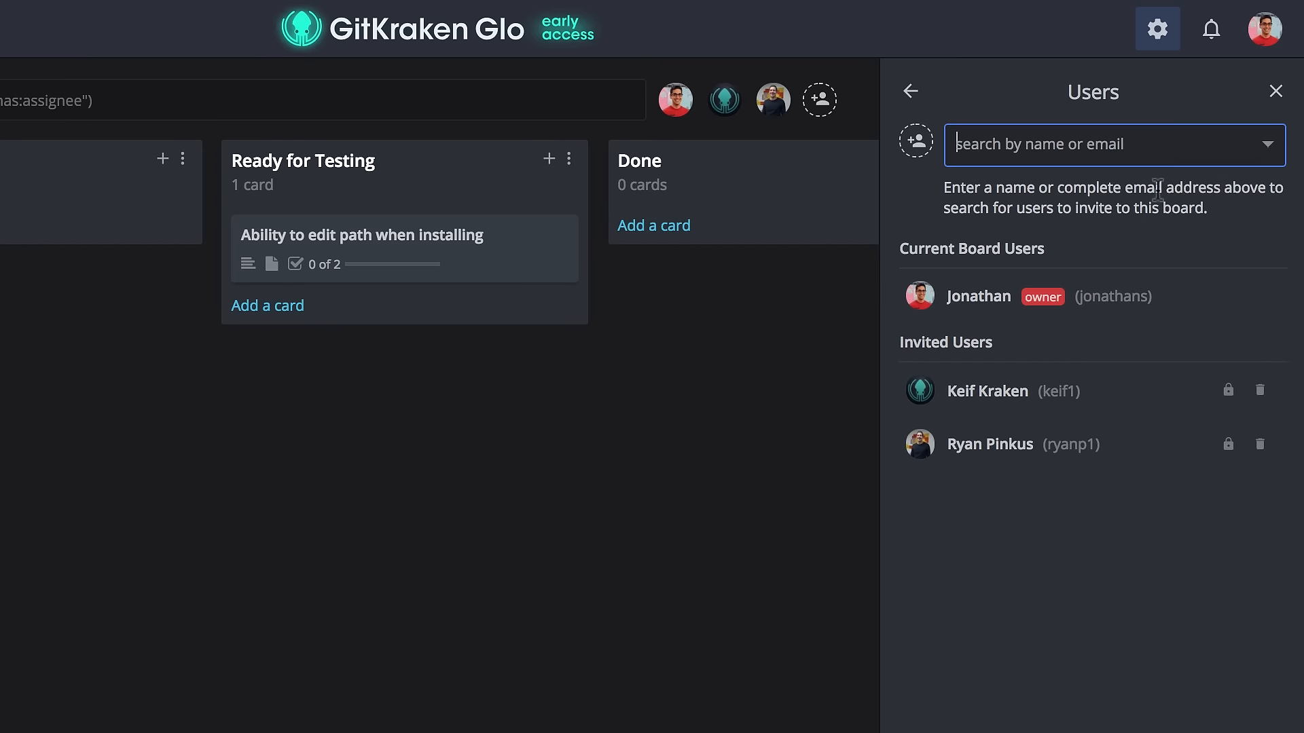
# Set the first invited user's board permission to Admin.
pyautogui.click(1229, 389)
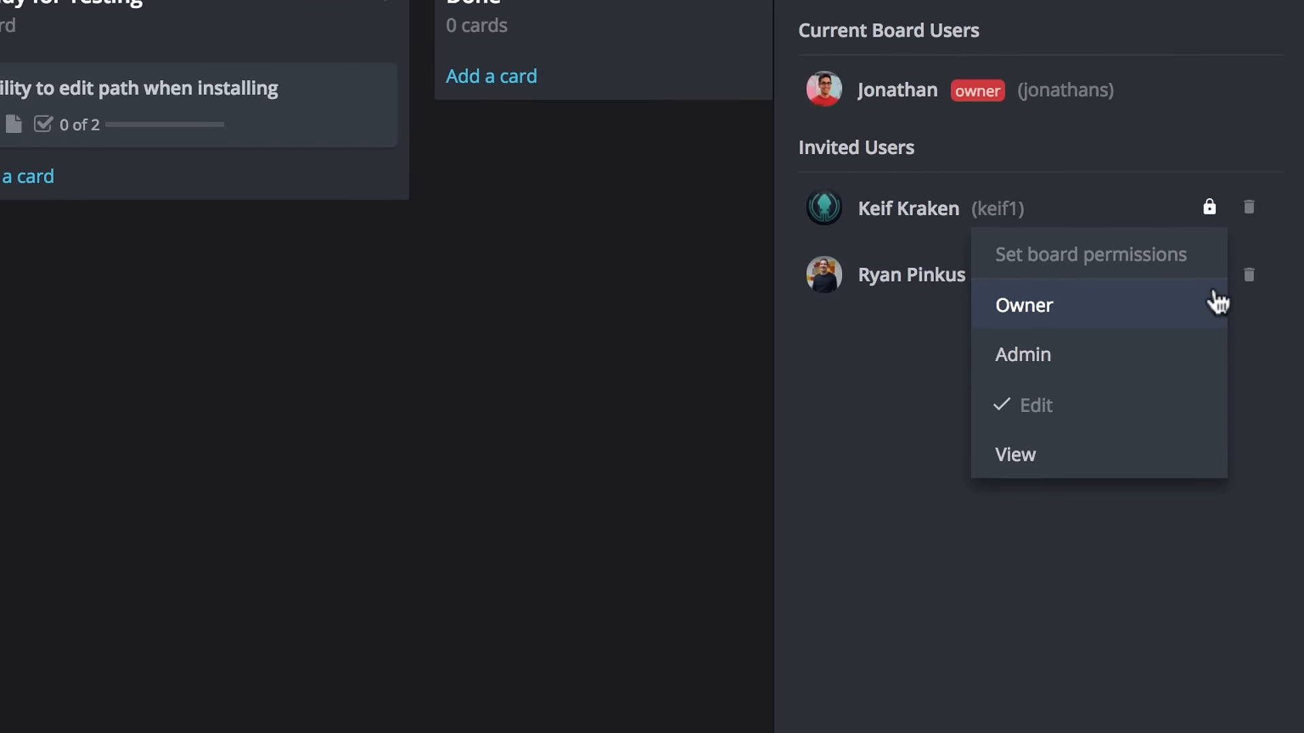
pyautogui.click(1183, 353)
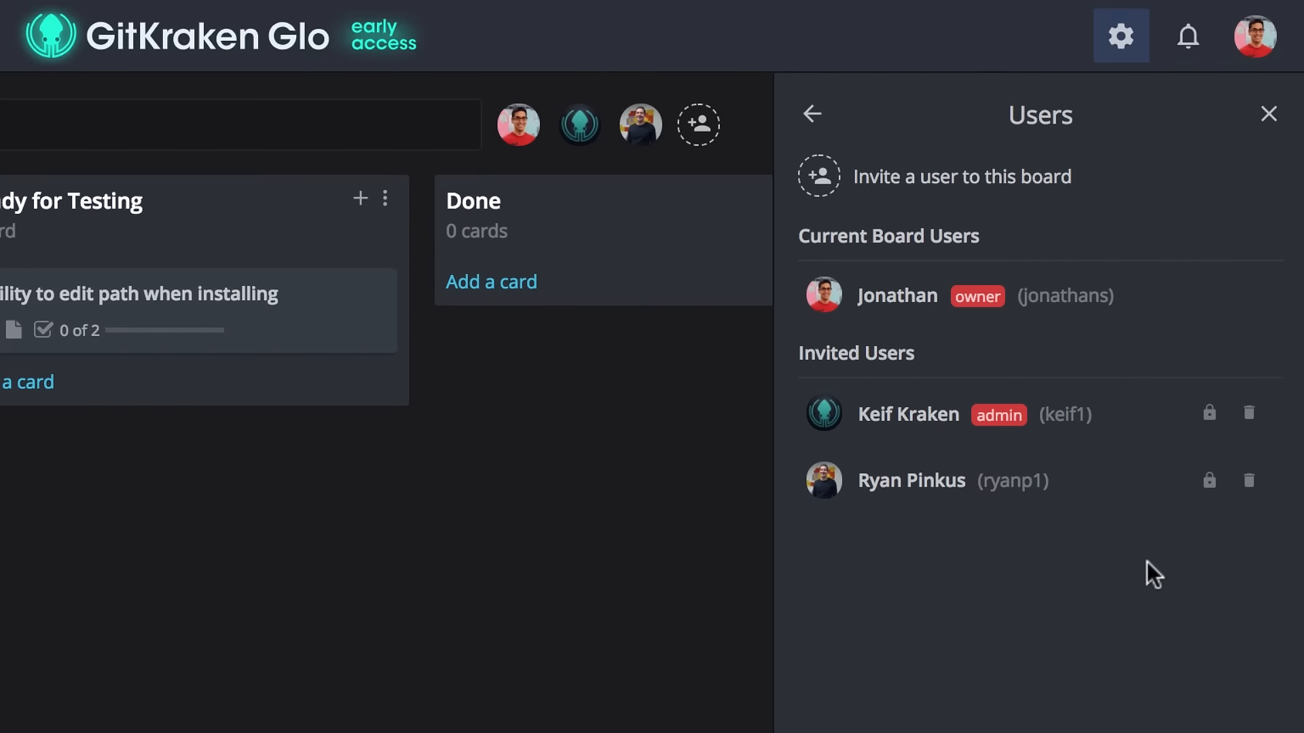
# Create a board label named 'Feature' with the dark green colour.
pyautogui.click(813, 112)
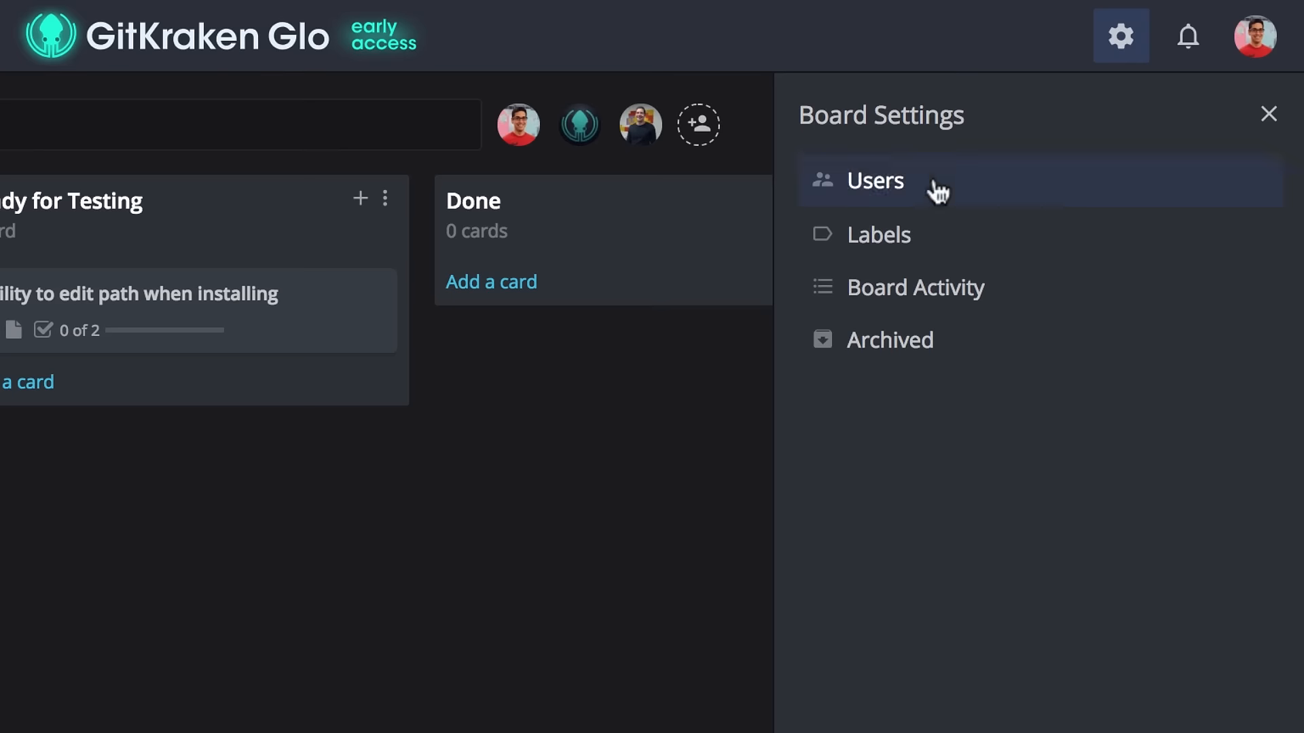
pyautogui.click(1017, 239)
pyautogui.write('Feature')
pyautogui.click(1009, 348)
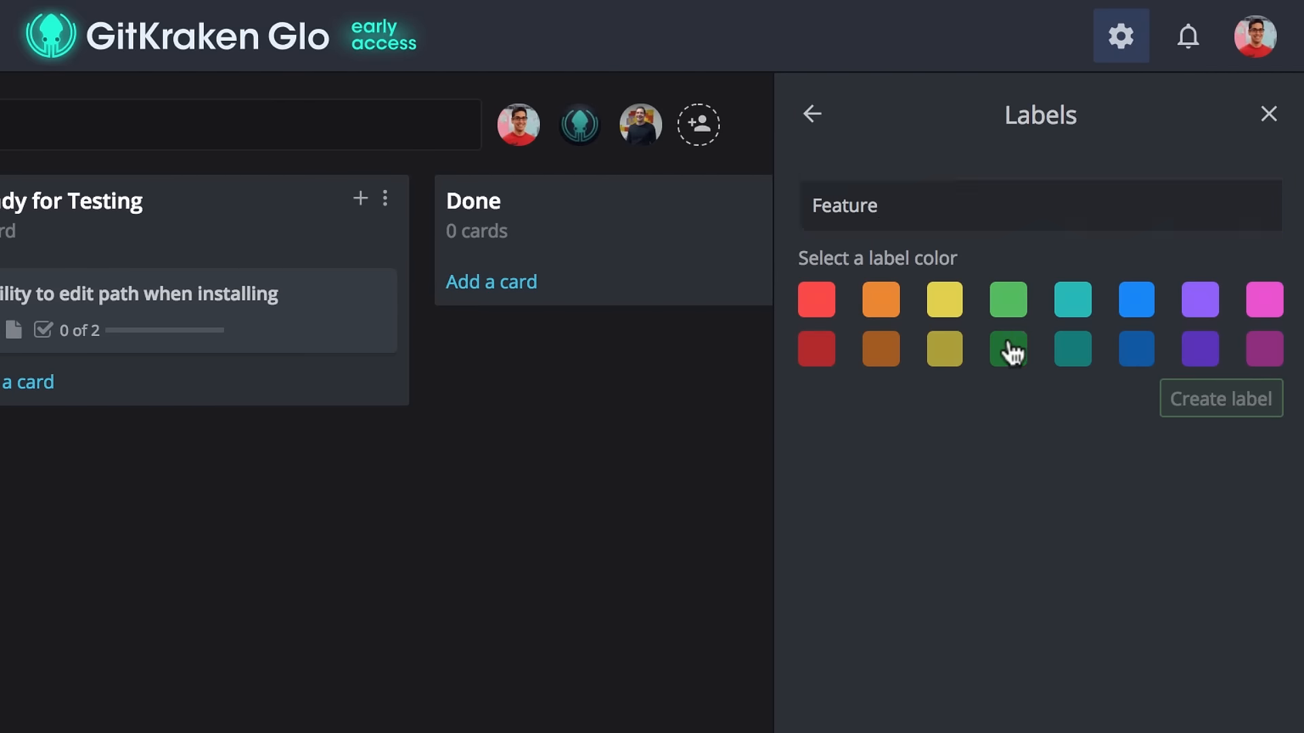
pyautogui.click(1182, 404)
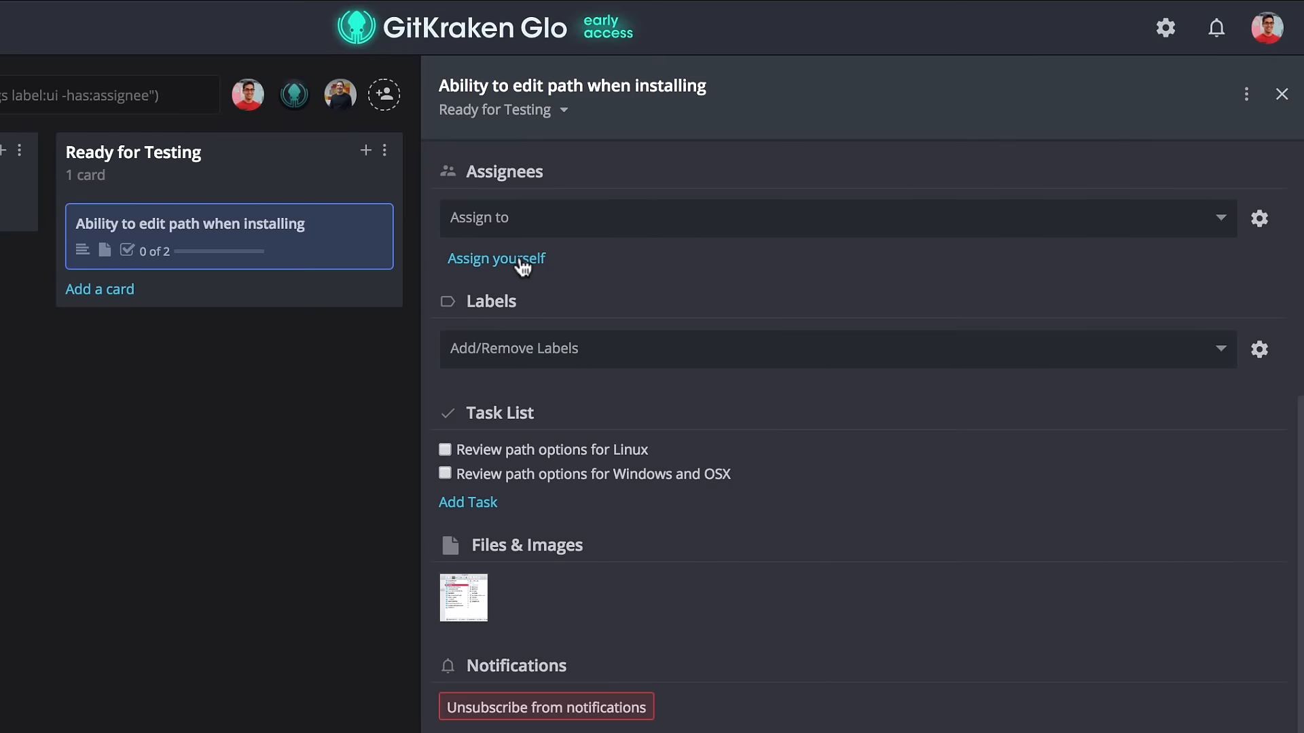
# Assign yourself to the card and add the Feature label to it.
pyautogui.click(522, 265)
pyautogui.click(564, 367)
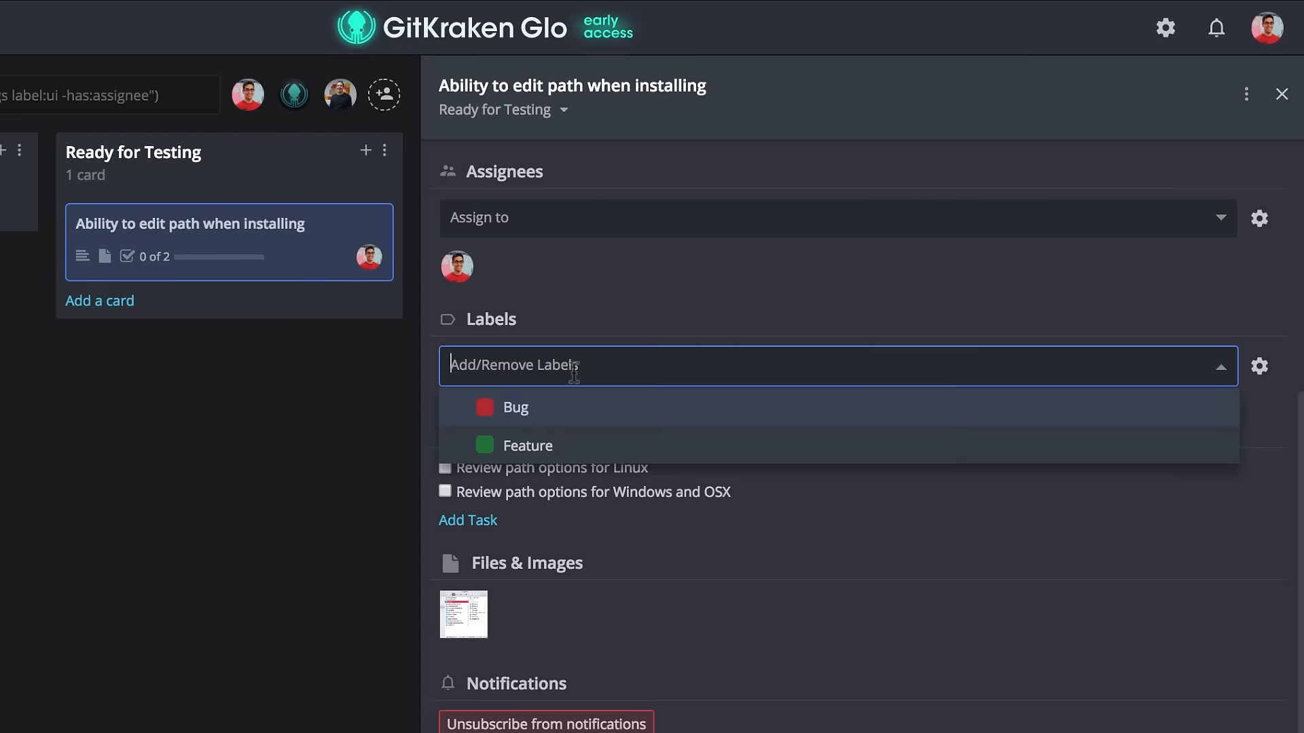
pyautogui.click(739, 445)
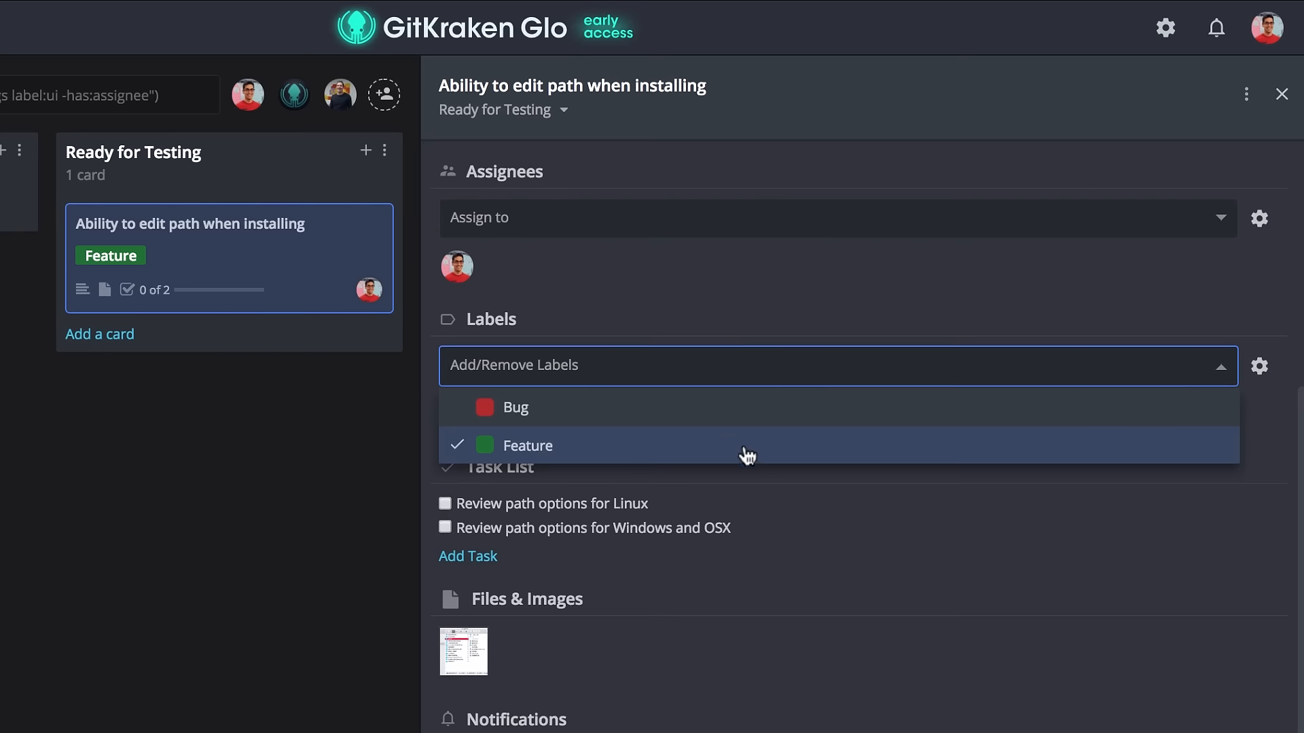
pyautogui.click(806, 484)
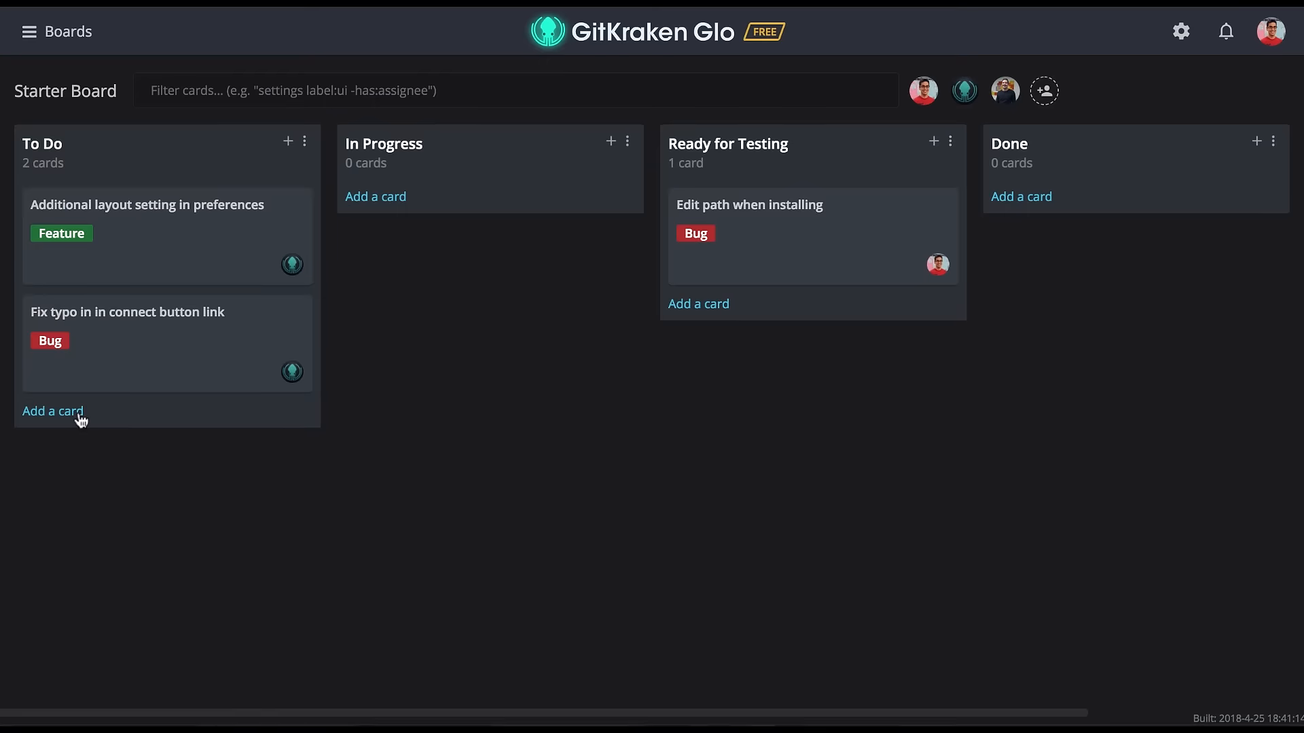
pyautogui.click(79, 416)
pyautogui.write('Fix in')
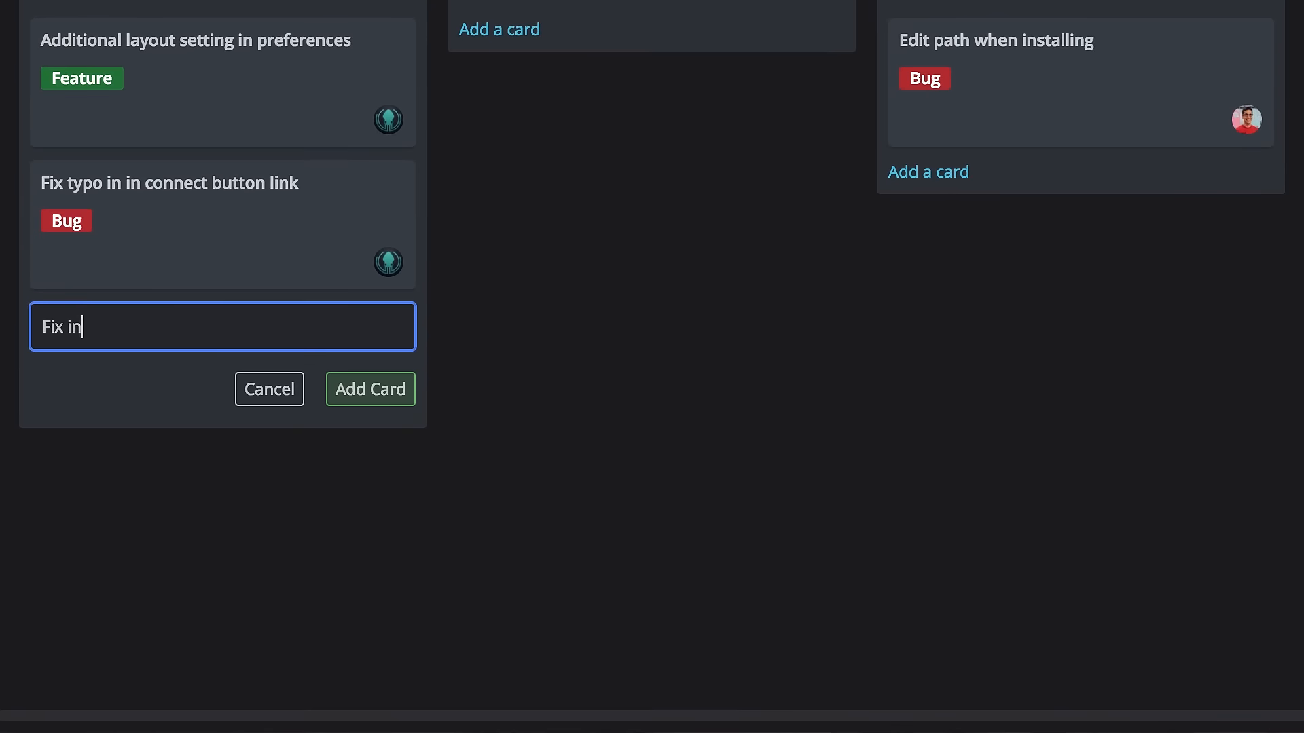
pyautogui.write('valid character when accessing diff @')
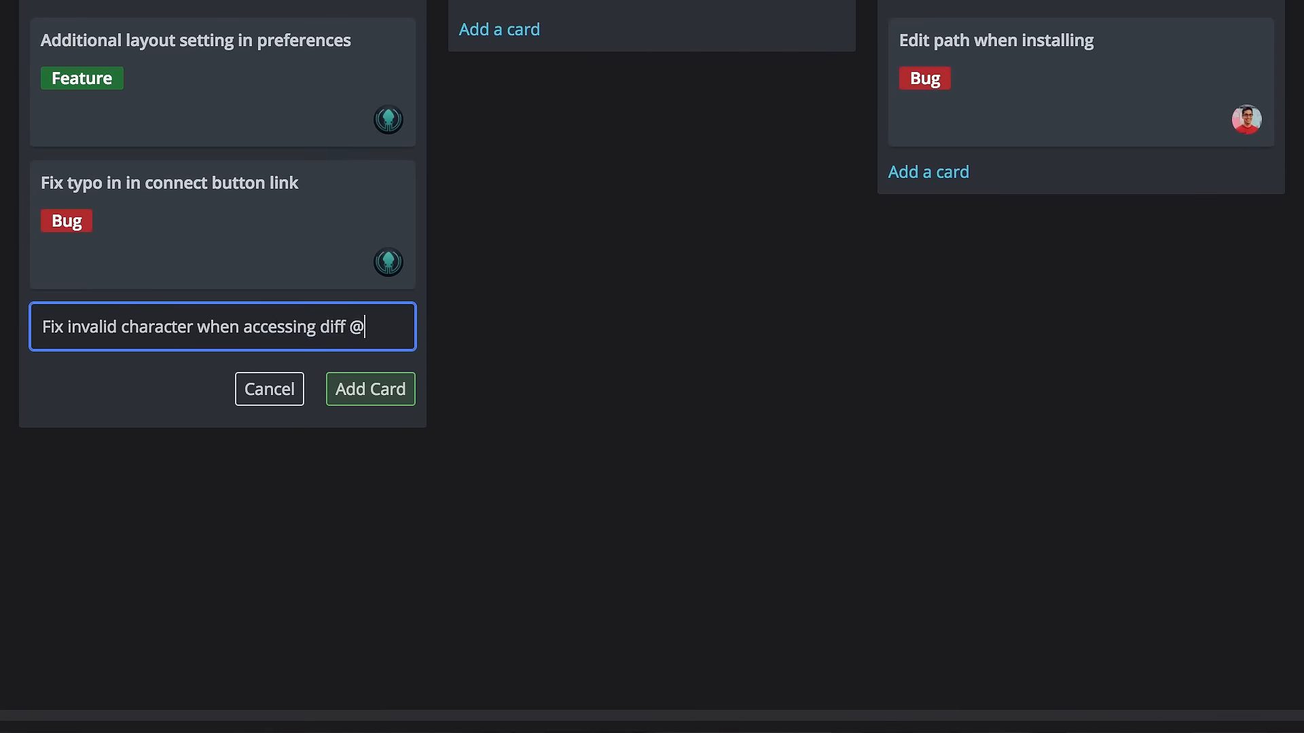
pyautogui.write('ryanp #bug')
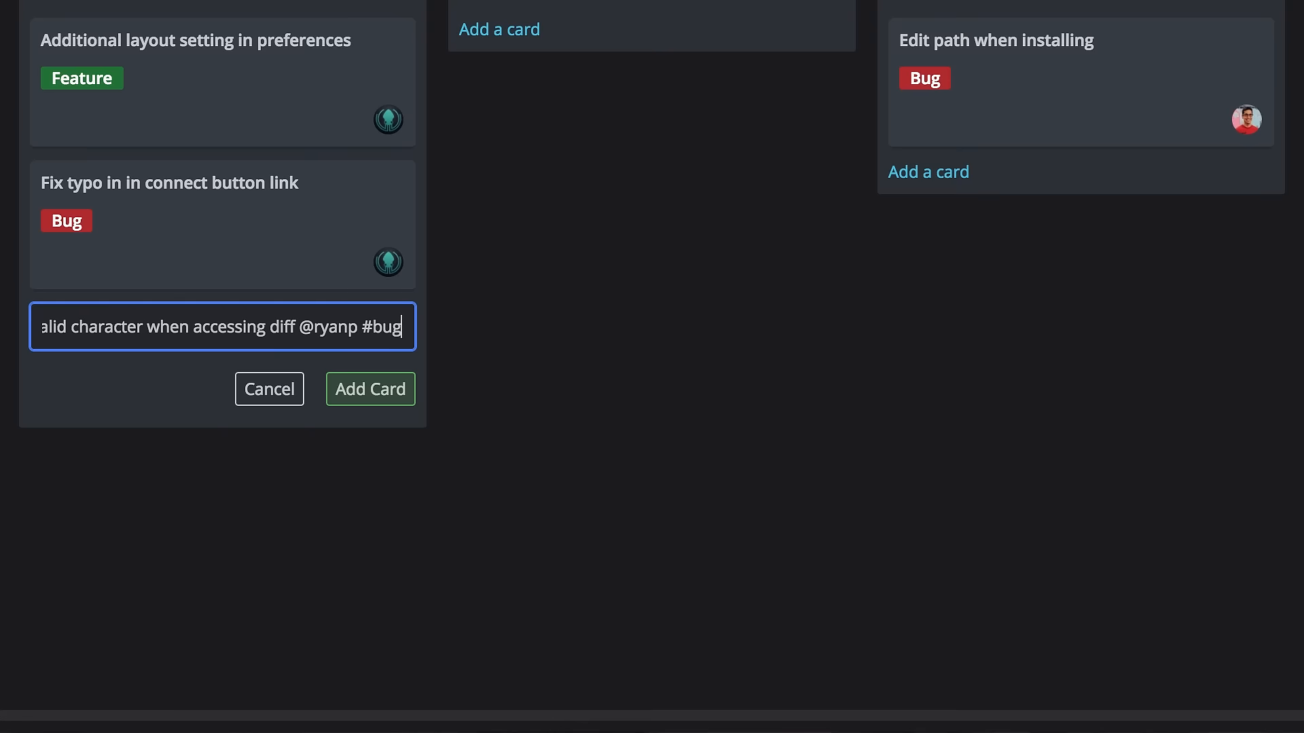
pyautogui.press('Return')
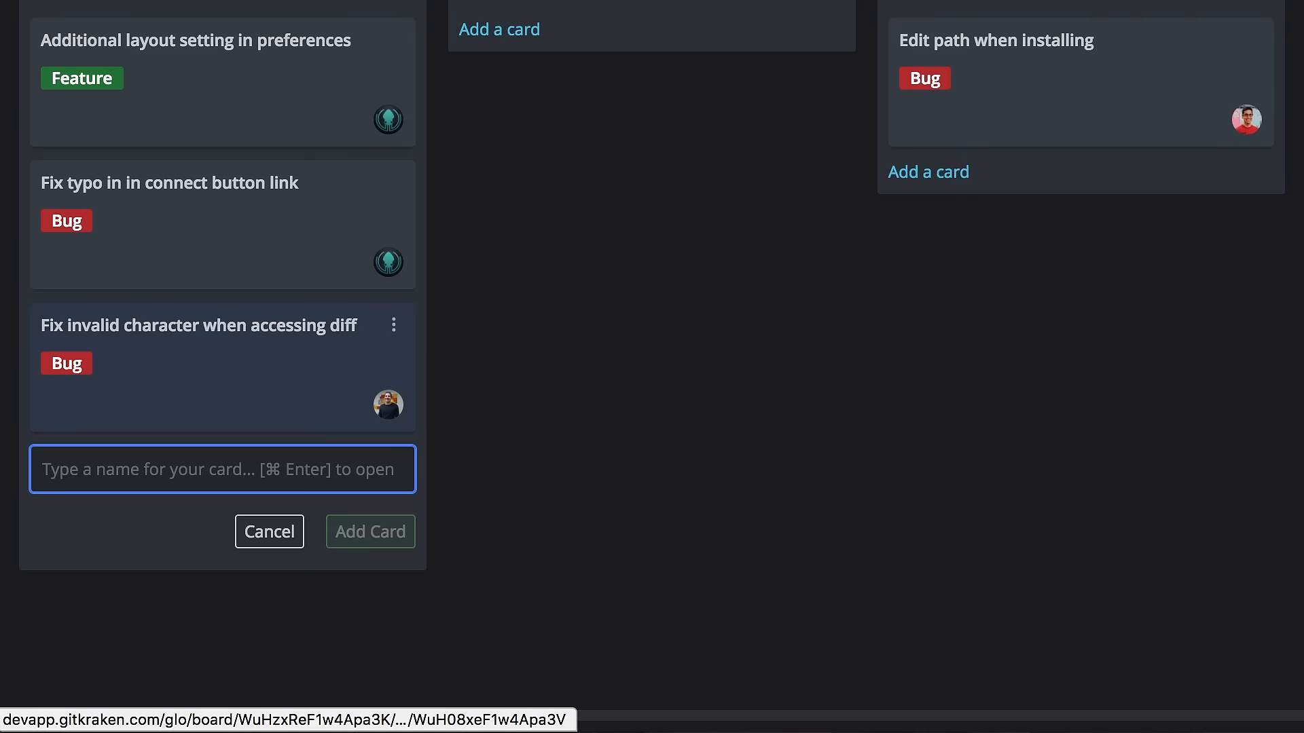
pyautogui.click(256, 373)
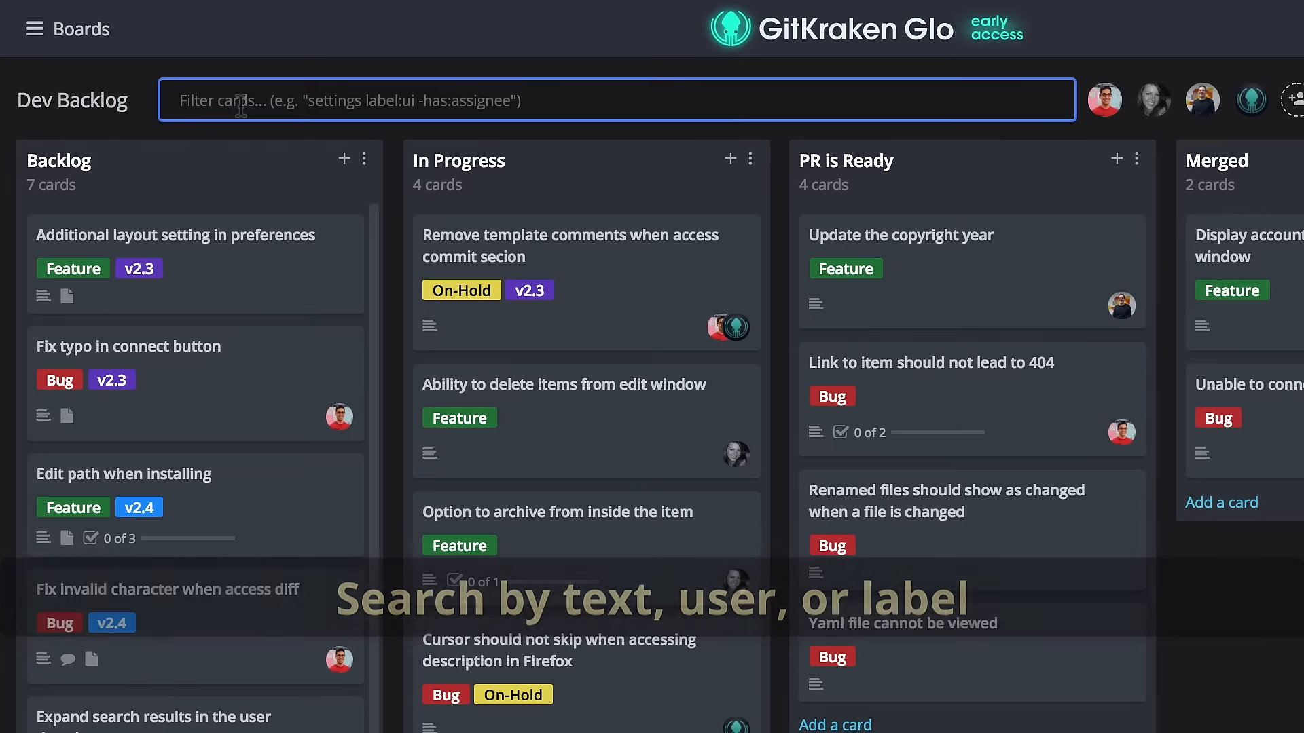
# Filter the board's cards by the text 'conn', then trim the filter back.
pyautogui.write('co')
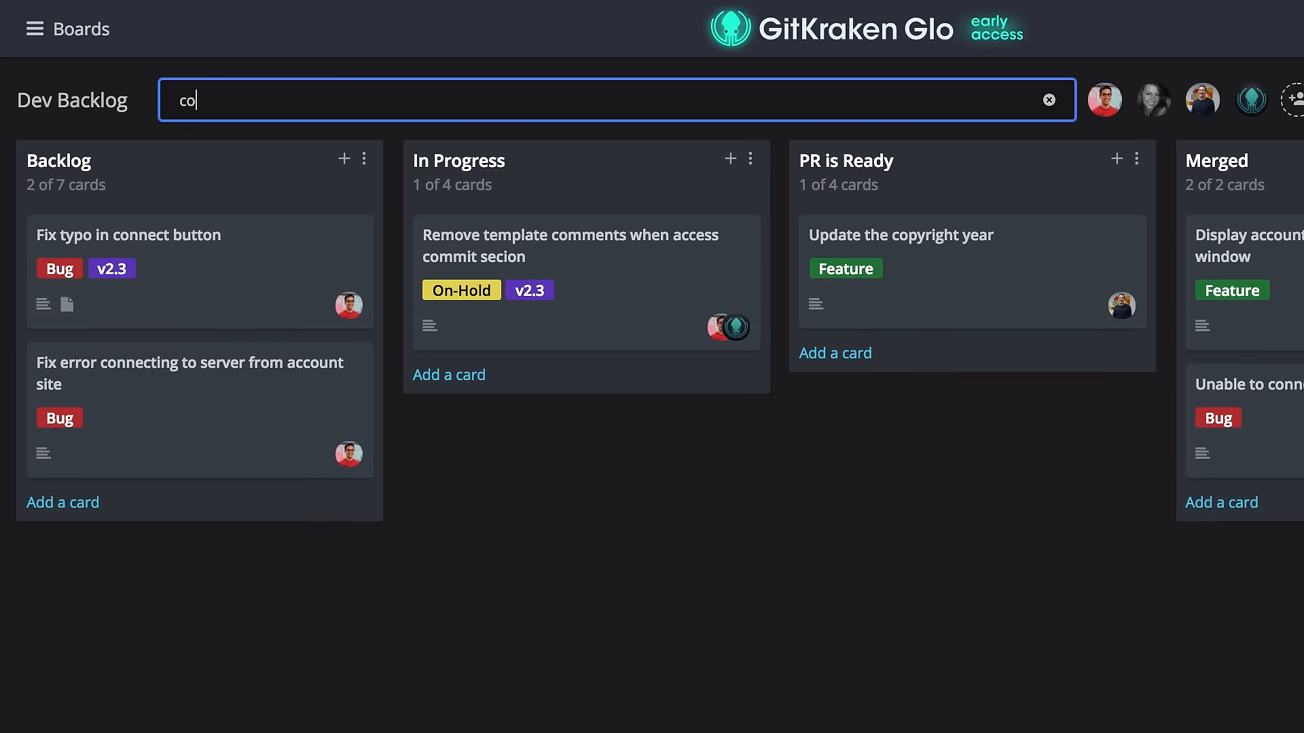
pyautogui.write('nn')
pyautogui.press('BackSpace')
pyautogui.press('BackSpace')
pyautogui.press('BackSpace')
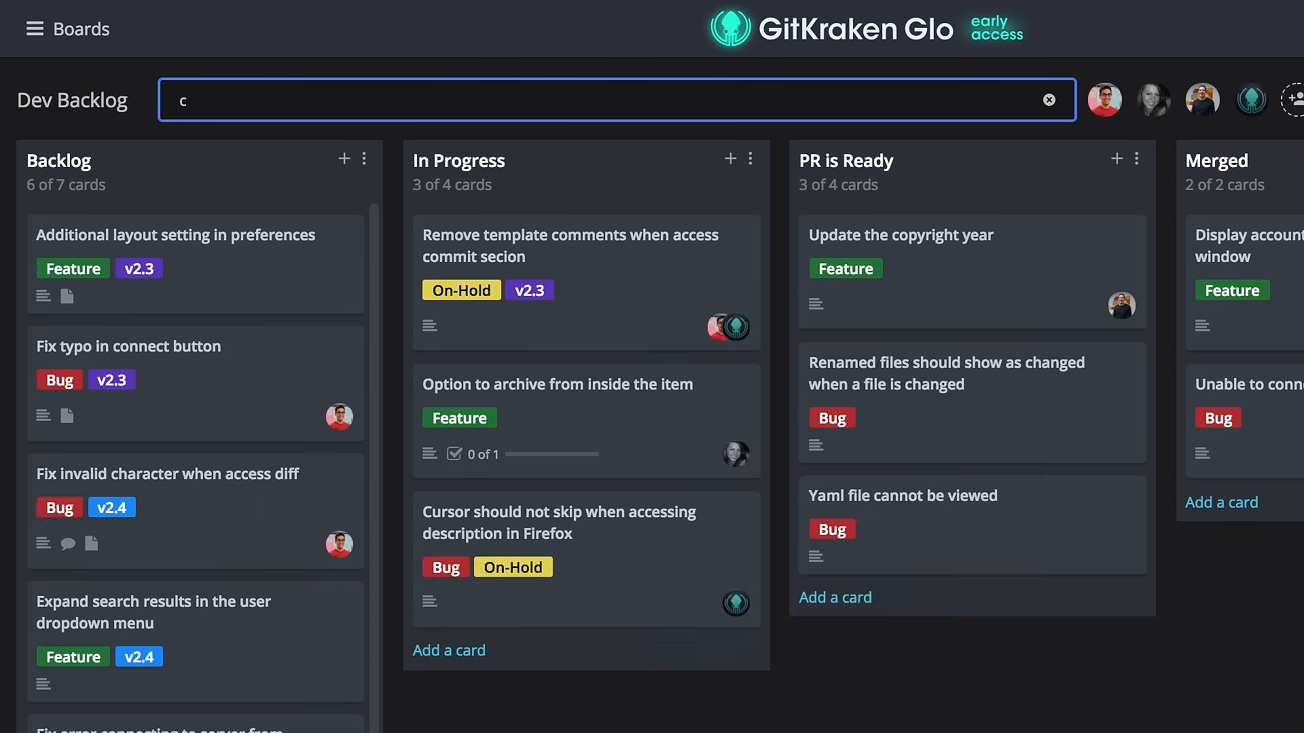
pyautogui.write('@')
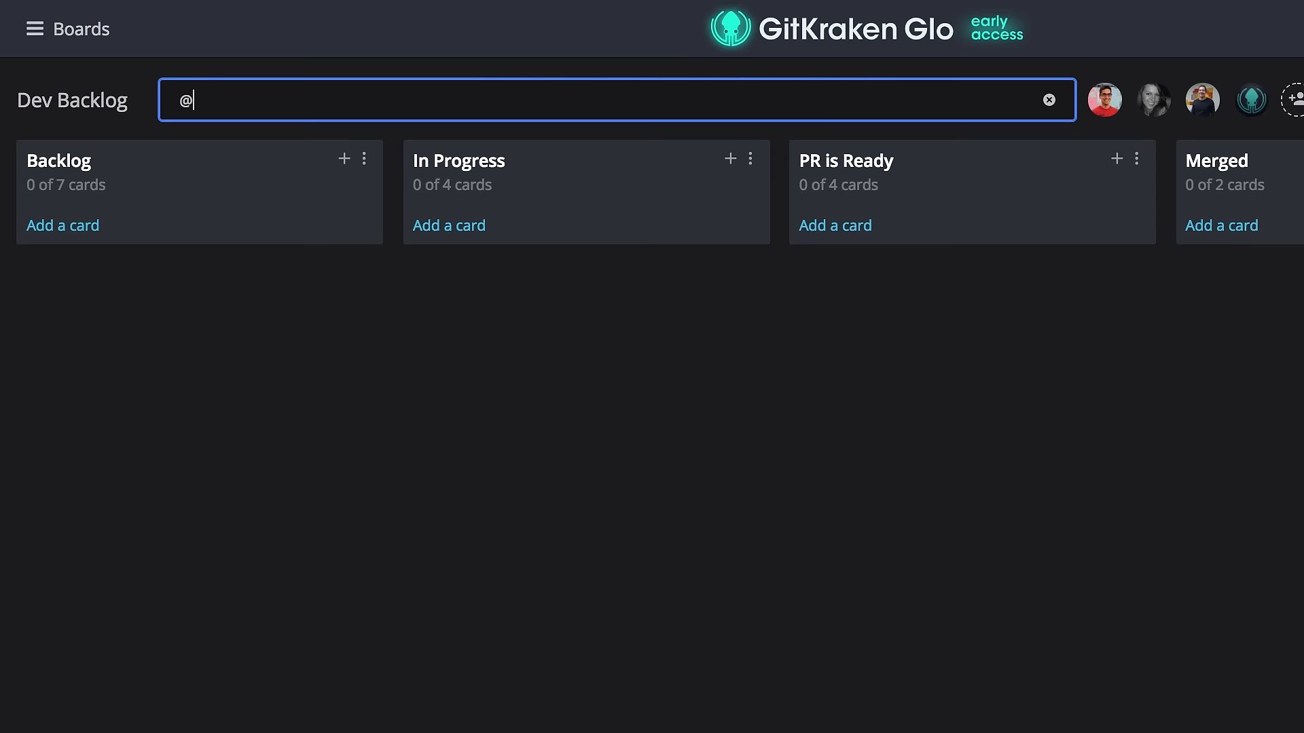
pyautogui.write('jonathan')
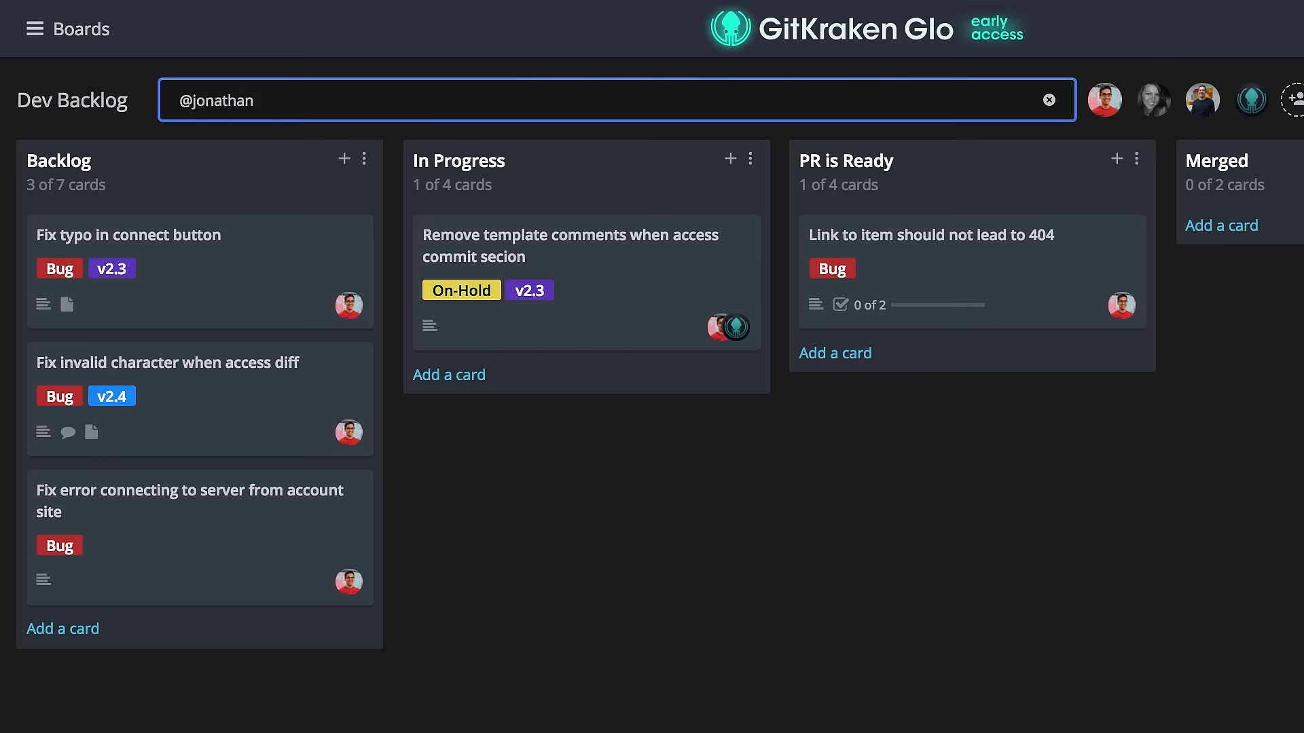
pyautogui.write(' #bug')
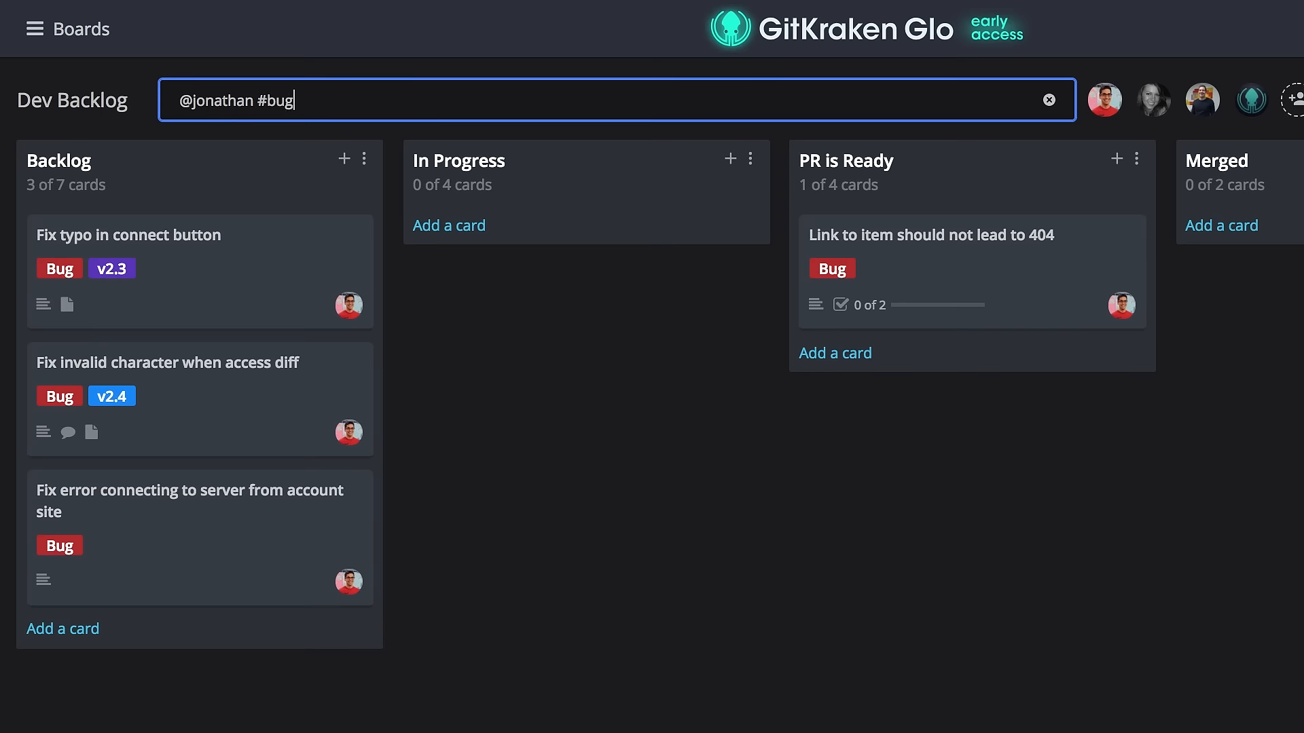
# Open the first filtered card and step through the filtered cards' details one after another.
pyautogui.click(173, 265)
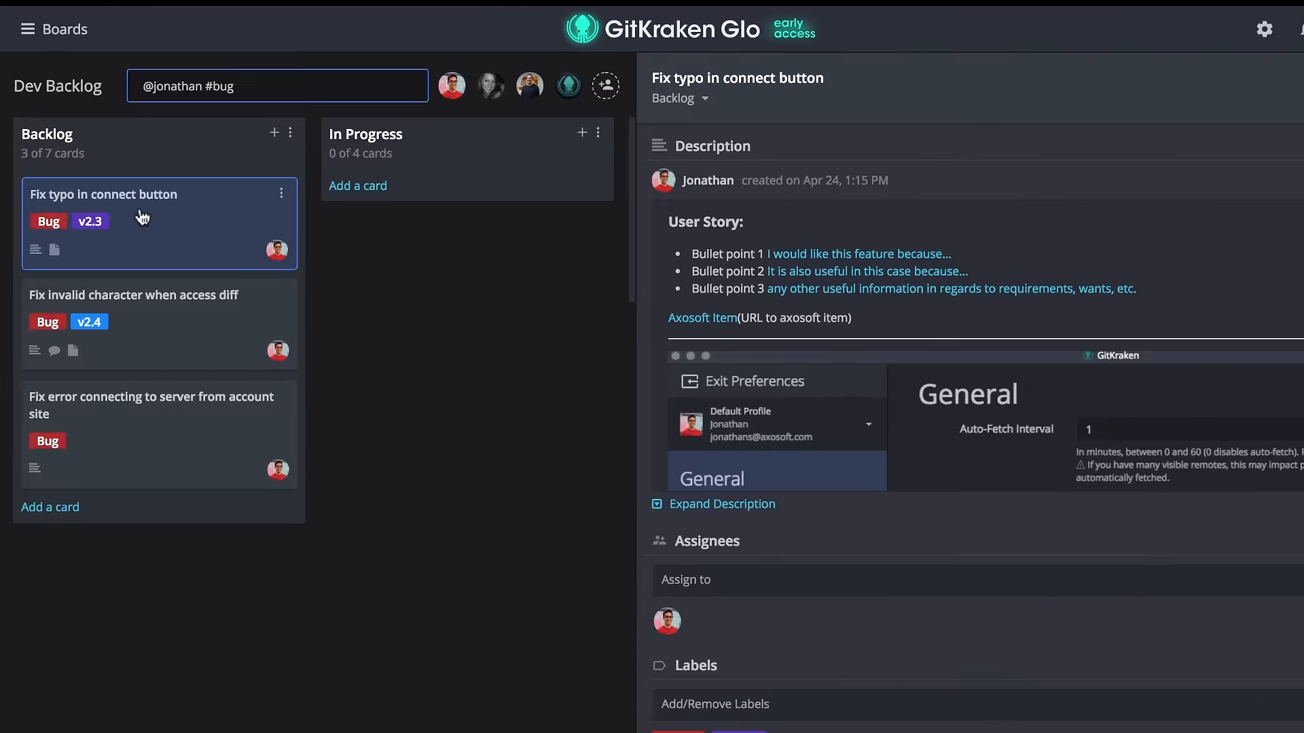
pyautogui.press('Down')
pyautogui.press('Down')
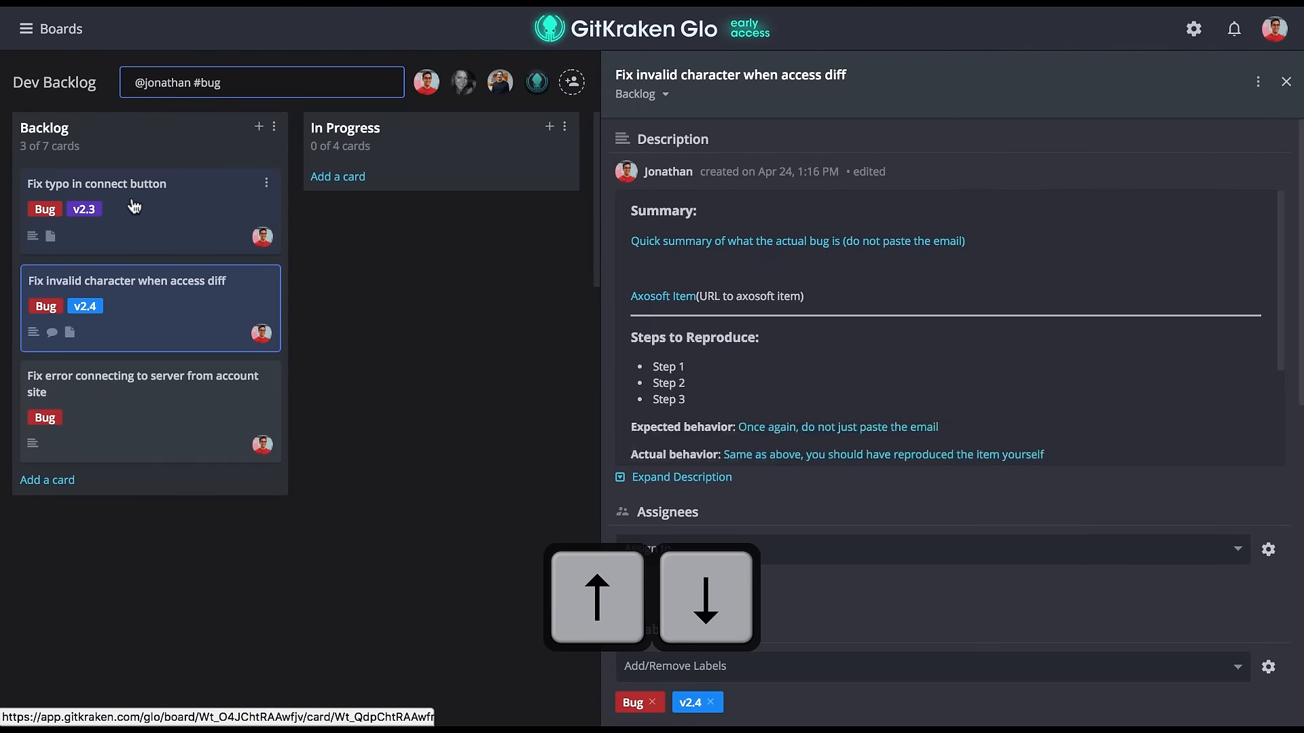
pyautogui.press('Down')
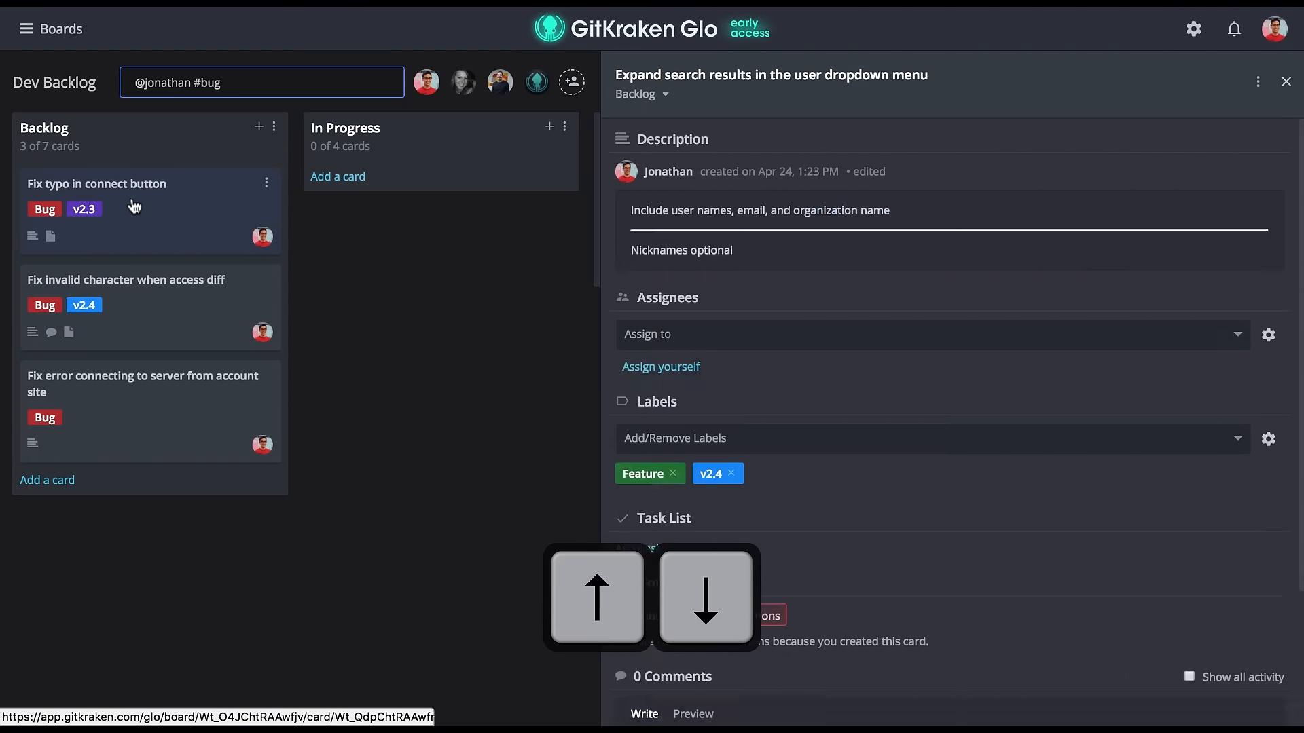
pyautogui.press('Down')
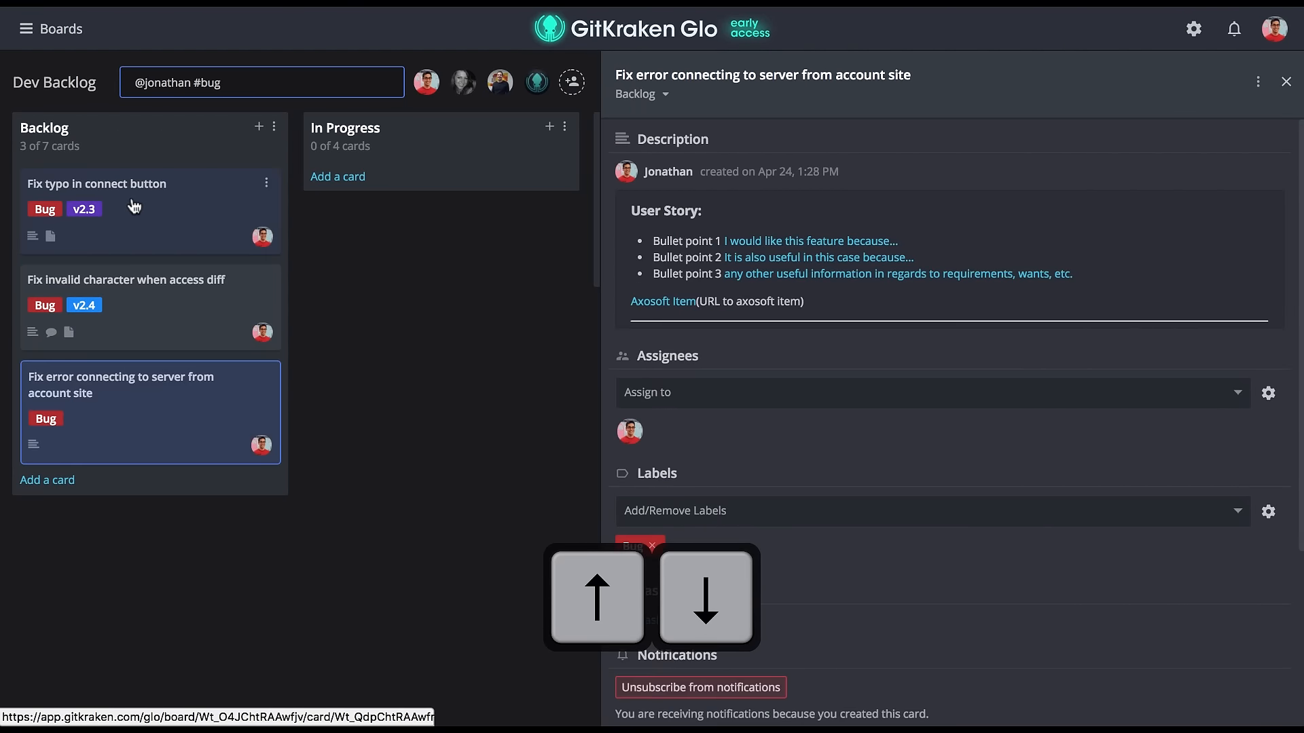
pyautogui.press('Up')
pyautogui.press('Up')
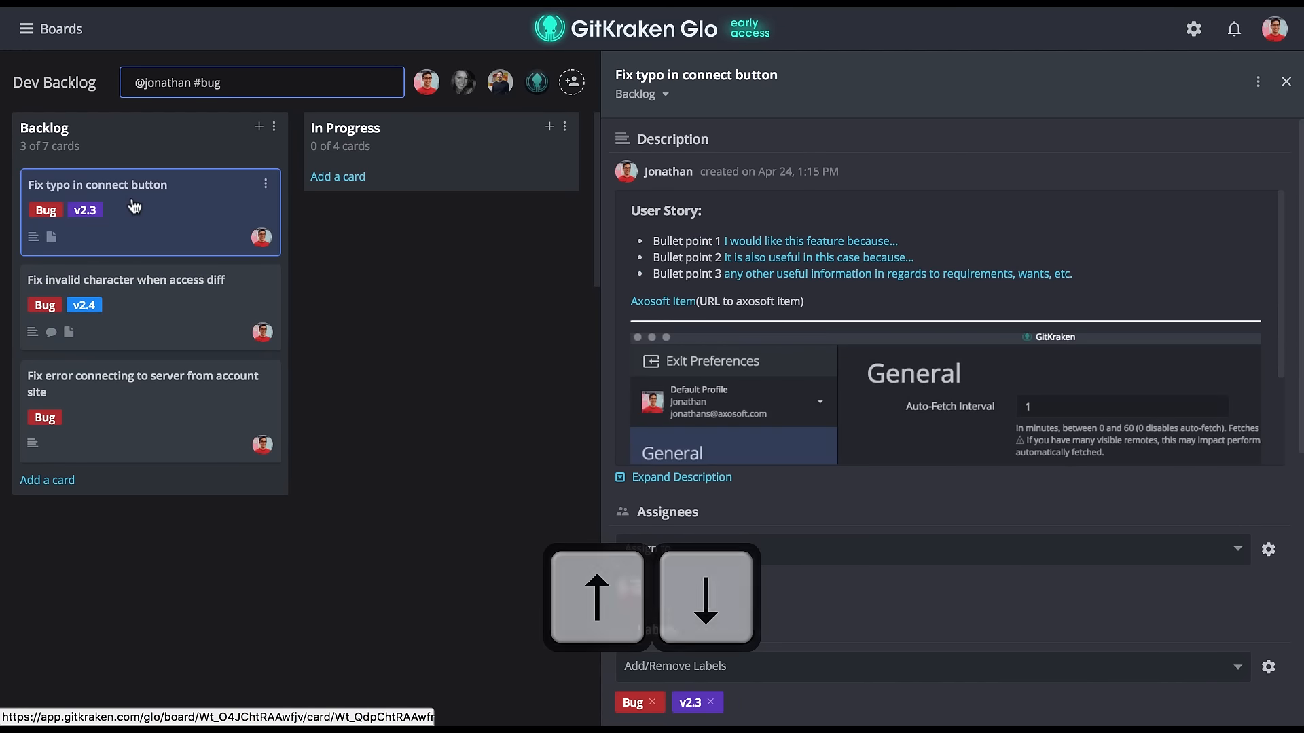
pyautogui.press('Up')
pyautogui.press('Down')
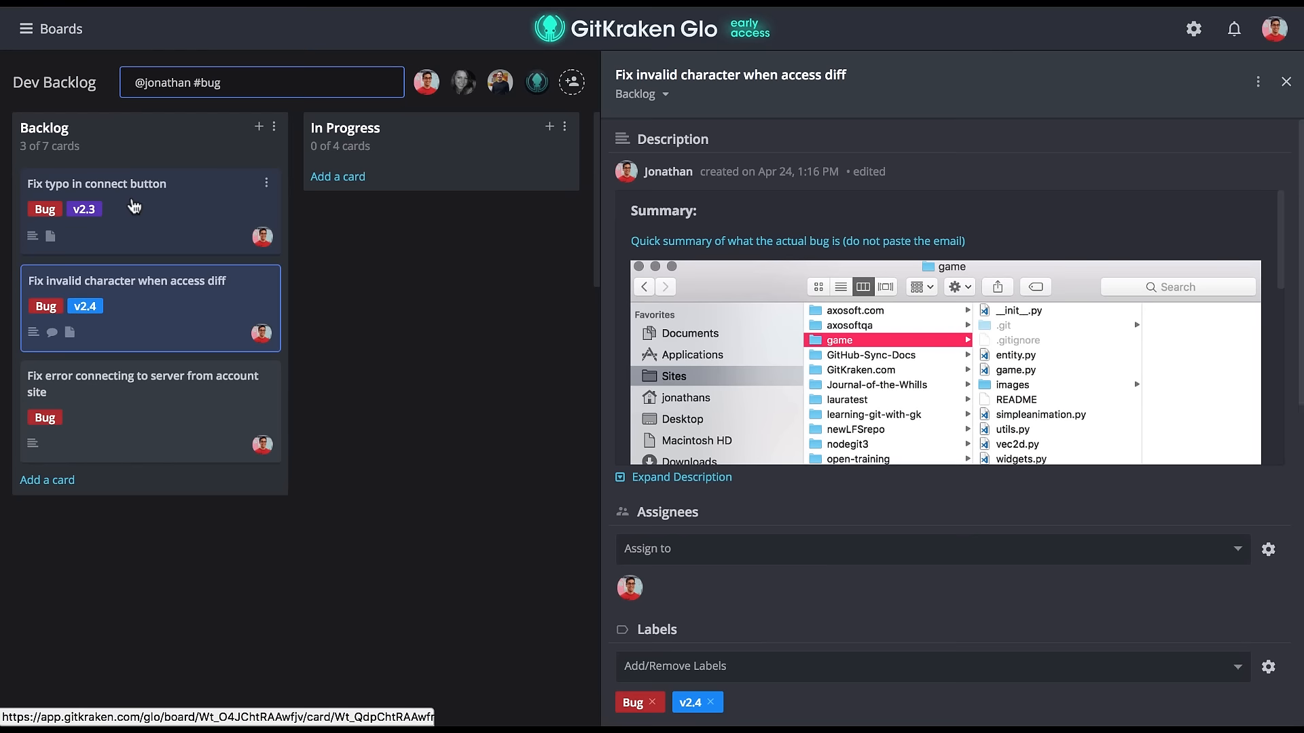
pyautogui.press('Down')
pyautogui.press('Down')
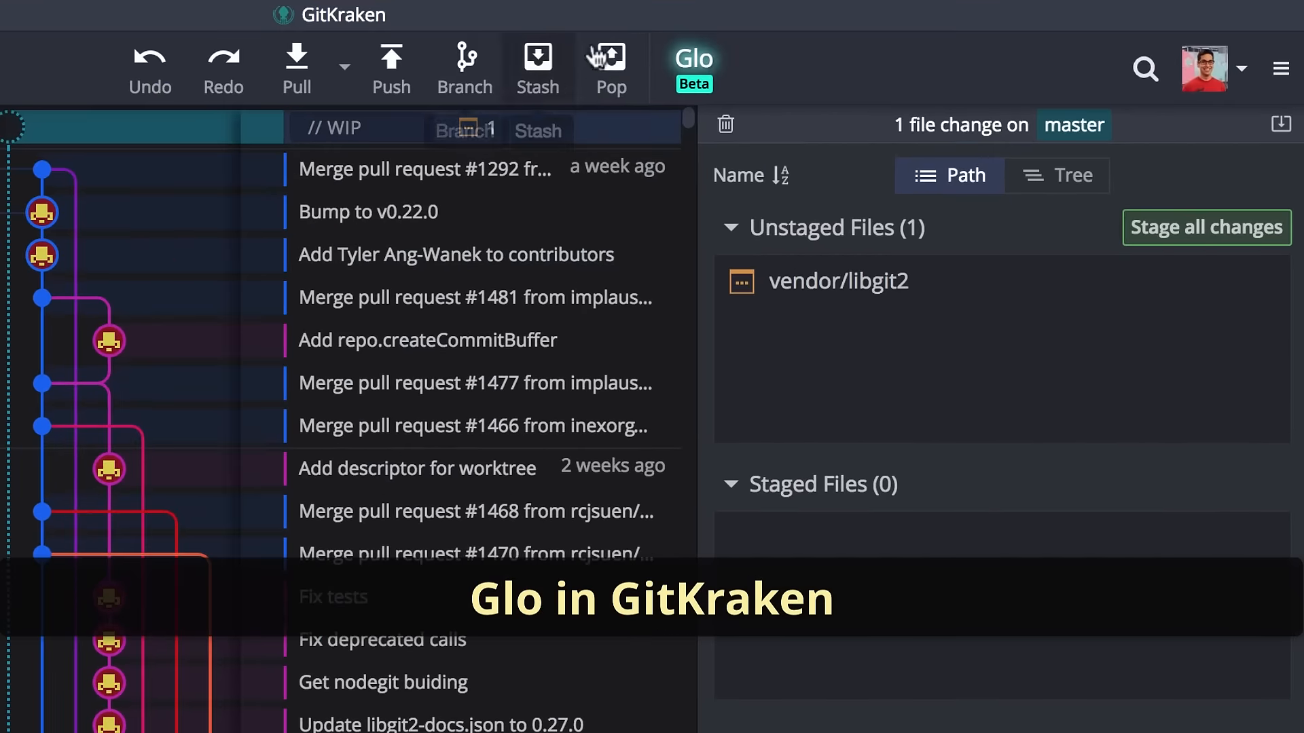
# Open Glo from the GitKraken toolbar and from the Glo entry in VS Code's status bar.
pyautogui.click(690, 65)
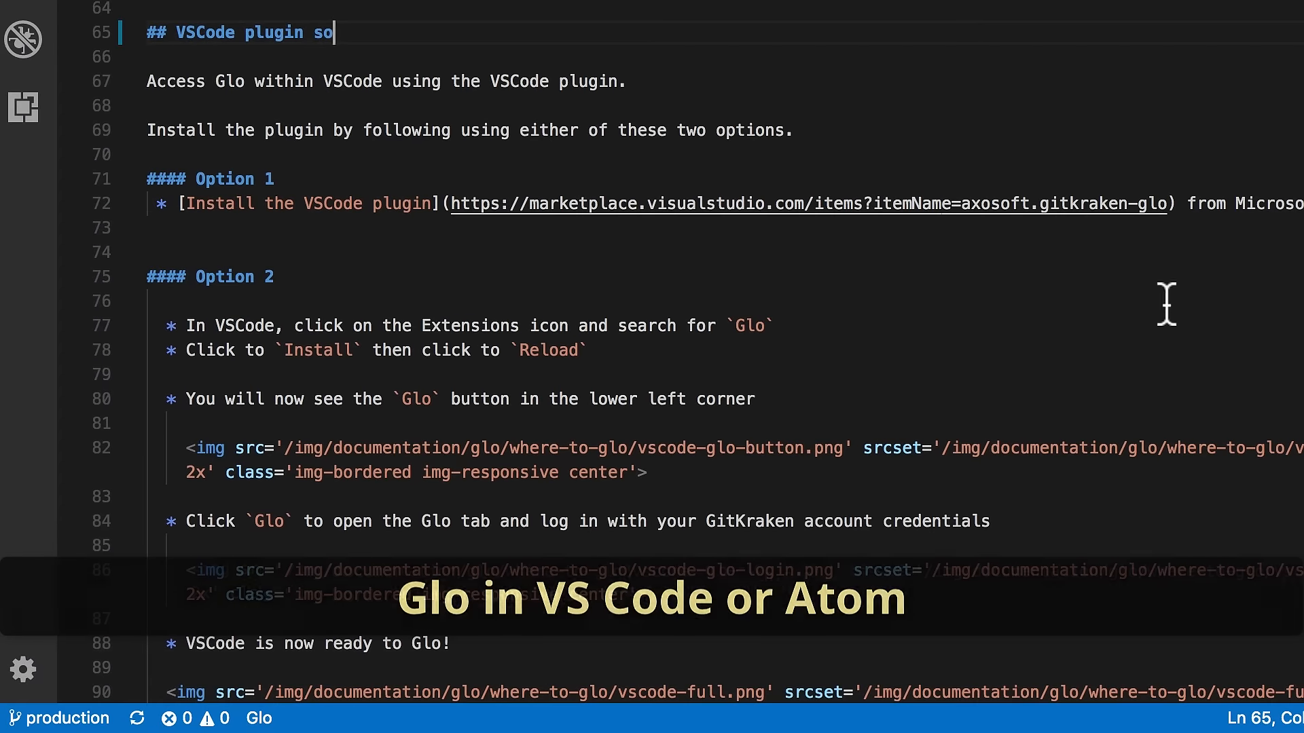
pyautogui.click(264, 718)
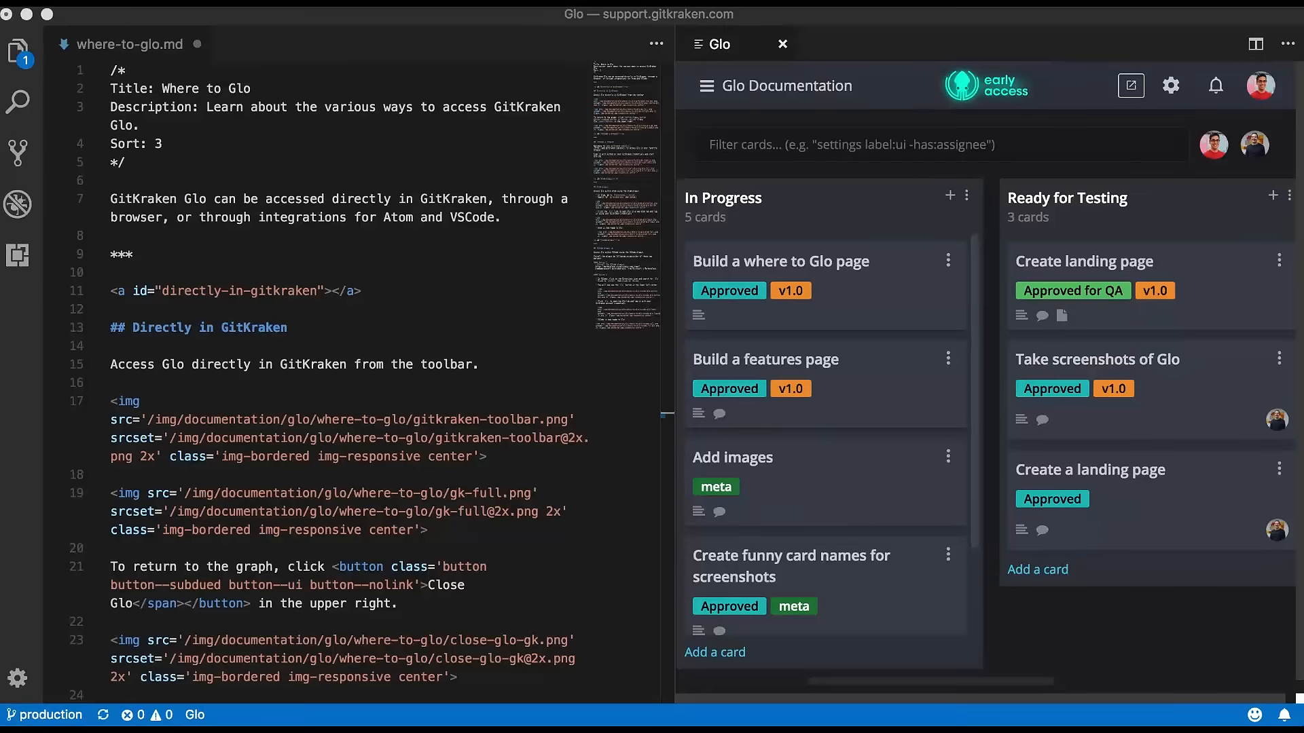
# Append 'so meta' to the markdown file's Title line and drag the 'Build a where to Glo page' card toward Ready for Testing.
pyautogui.click(252, 88)
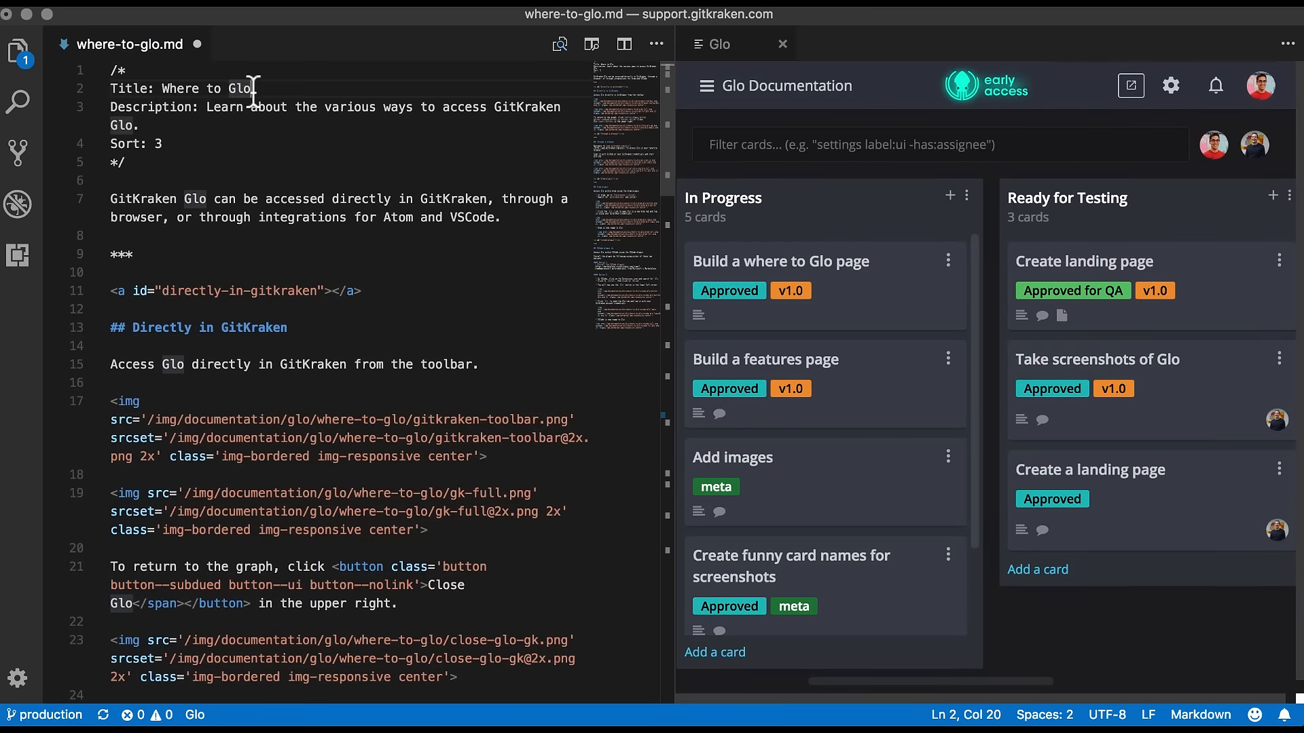
pyautogui.write('so meta')
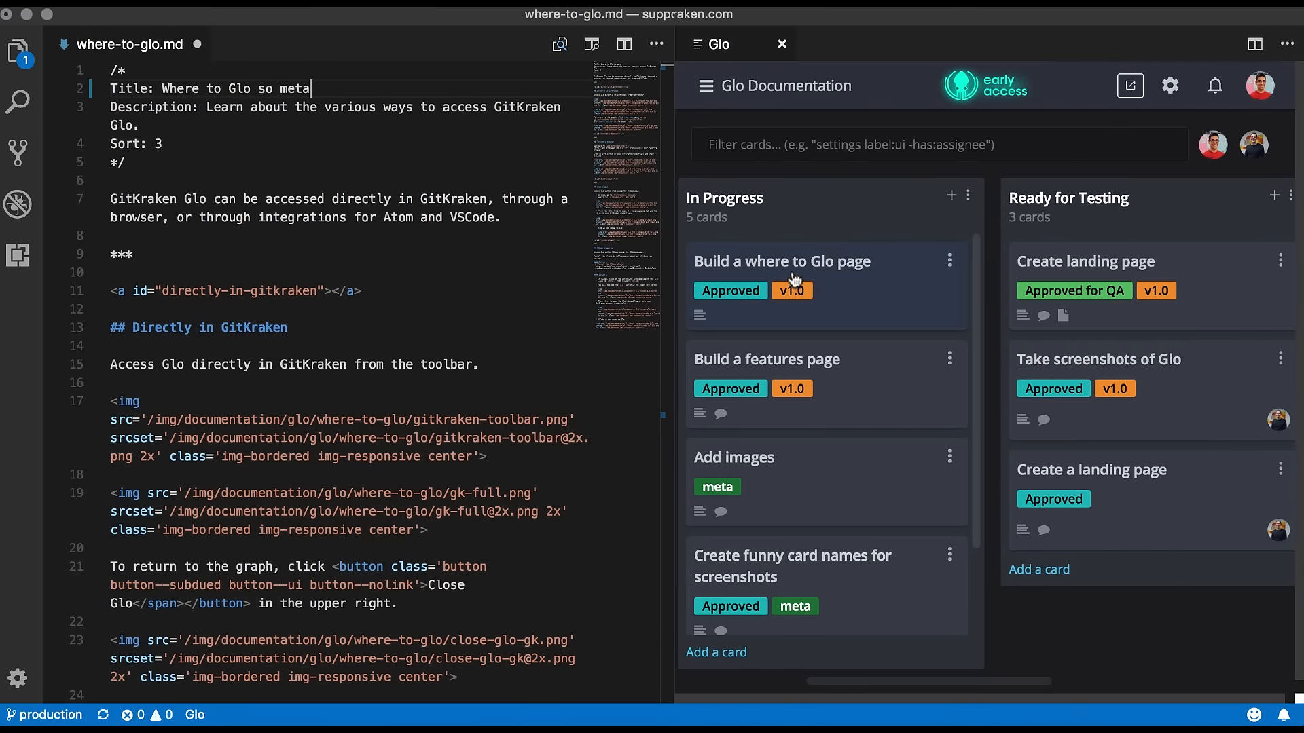
pyautogui.moveTo(808, 275); pyautogui.dragTo(1118, 255)
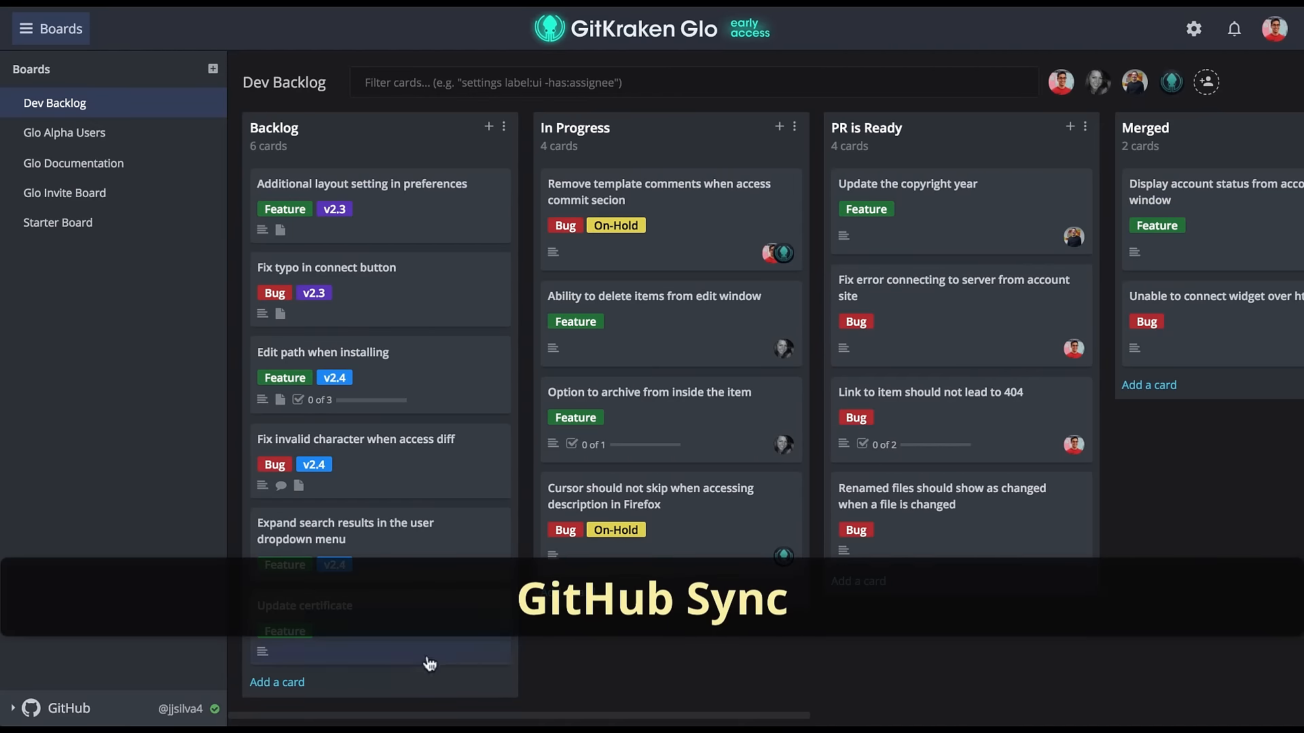
# Create a Glo board synced with the GitHub-Sync-Docs GitHub repository.
pyautogui.click(181, 709)
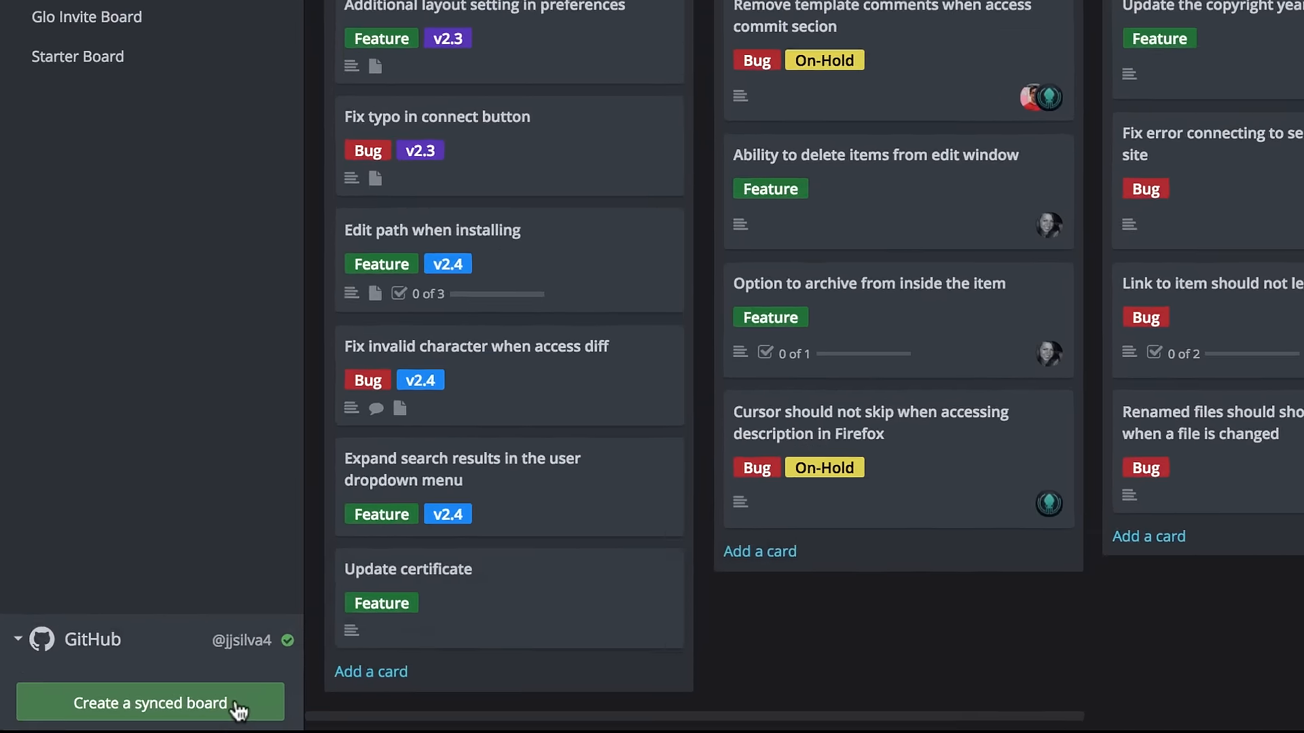
pyautogui.click(238, 710)
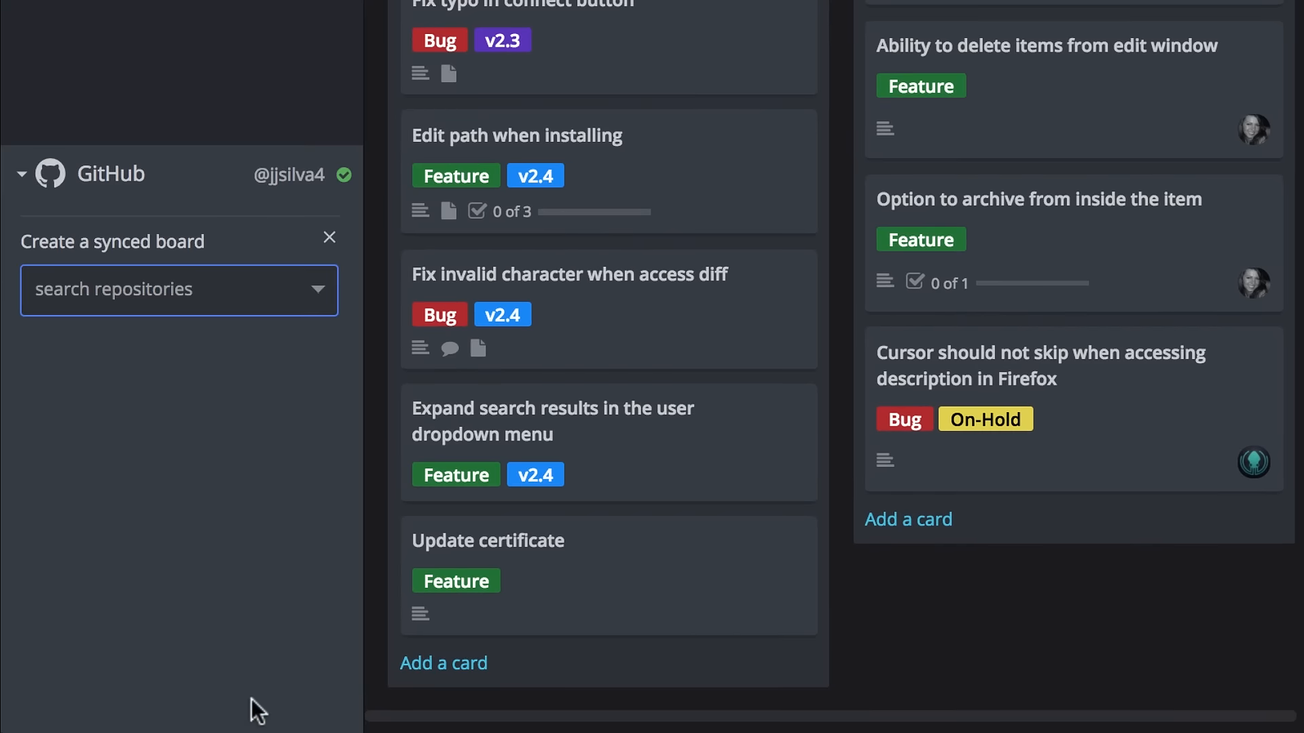
pyautogui.click(318, 290)
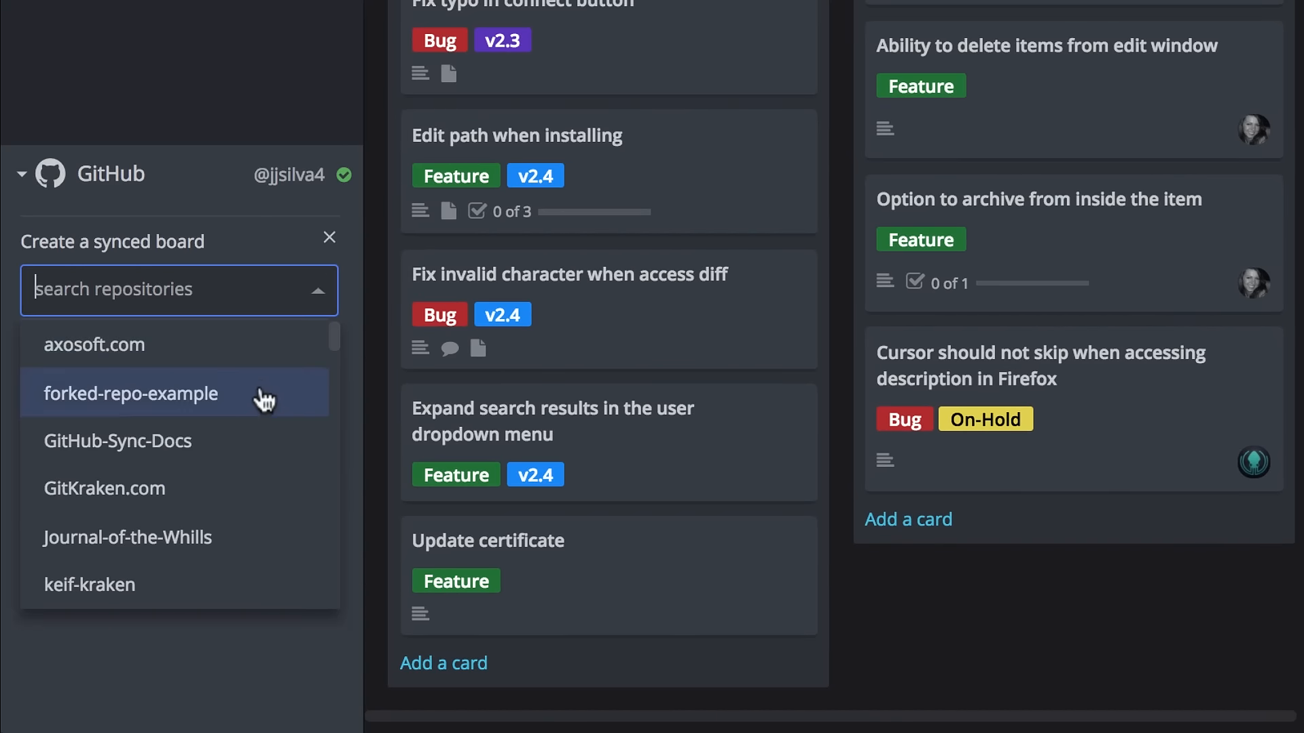
pyautogui.click(257, 448)
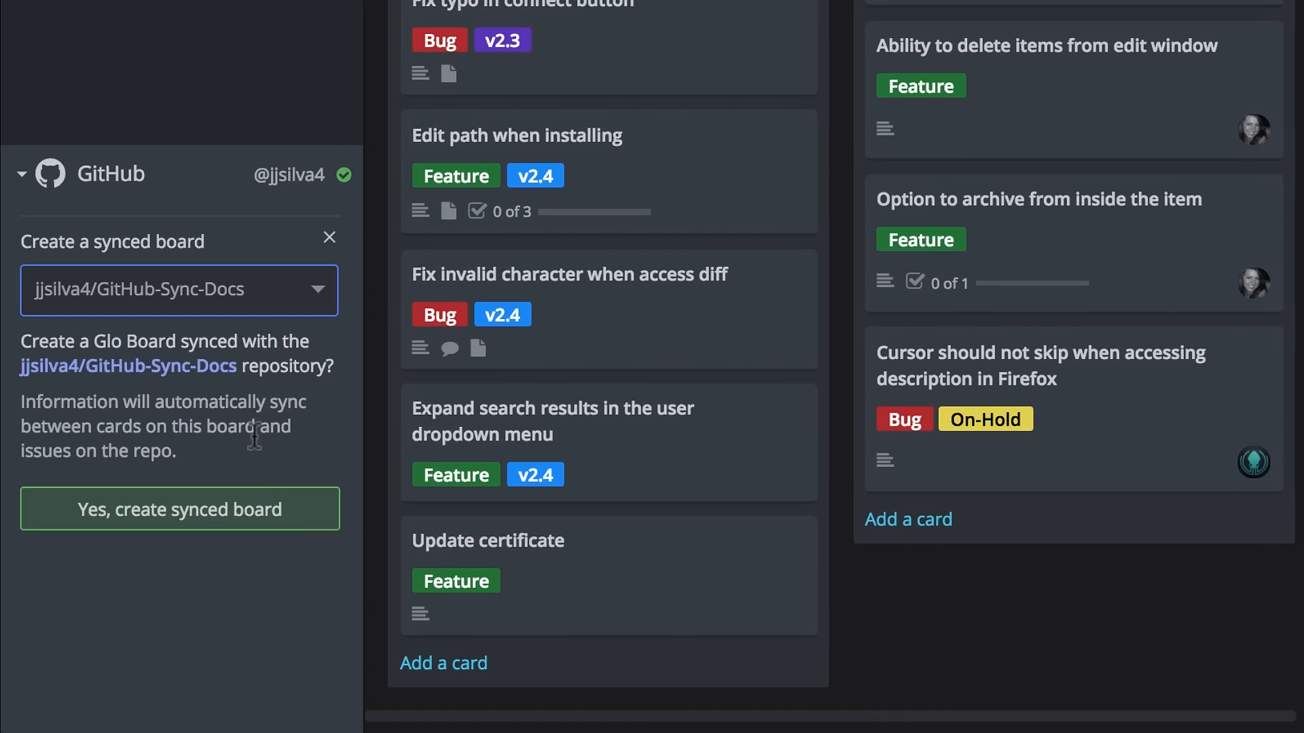
pyautogui.click(314, 509)
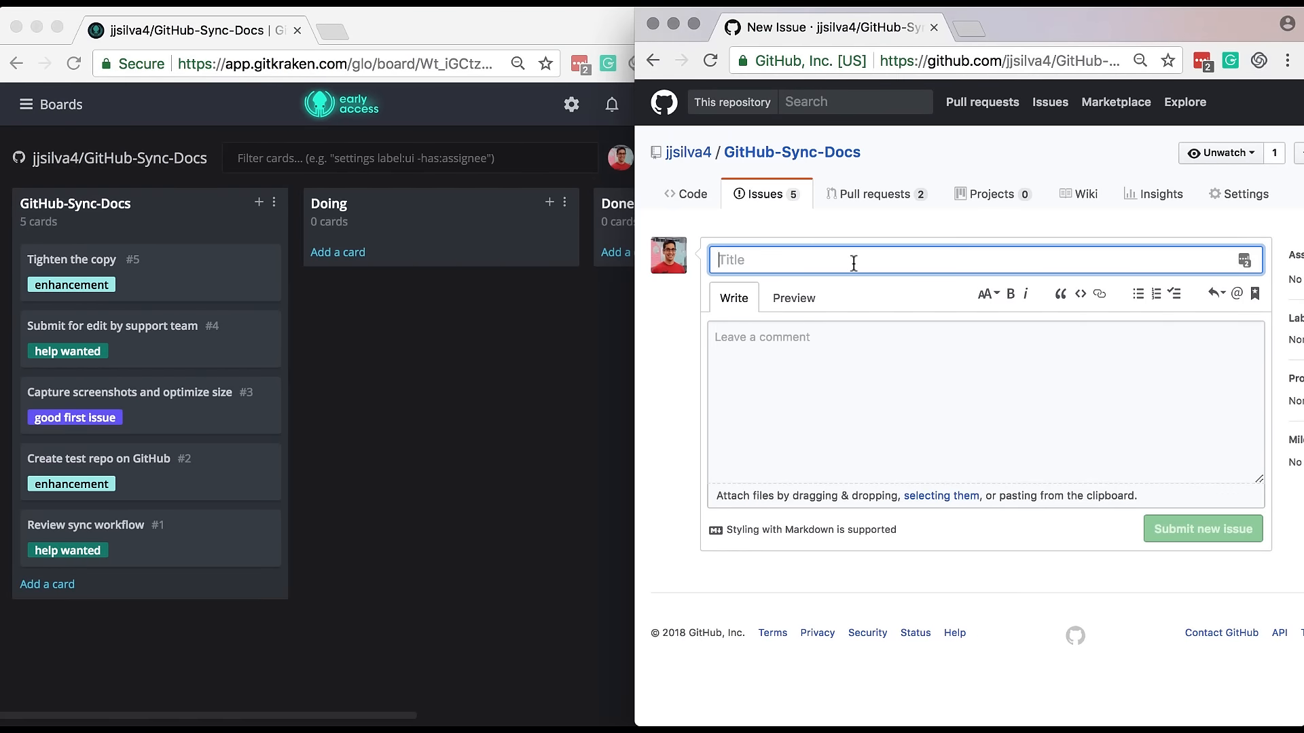
# Submit a new GitHub issue titled 'Side by side issue add for Glo' in the repository.
pyautogui.write('Side by side issue add for Glo')
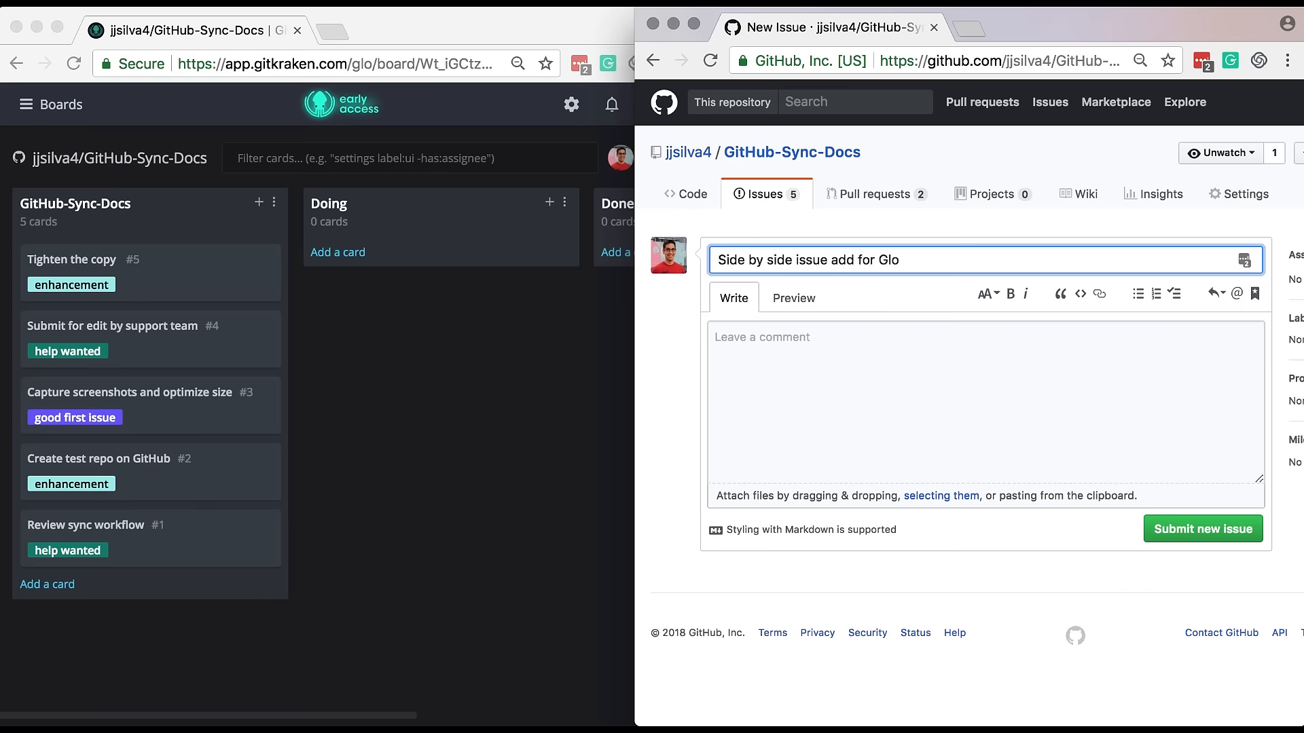
pyautogui.click(1216, 532)
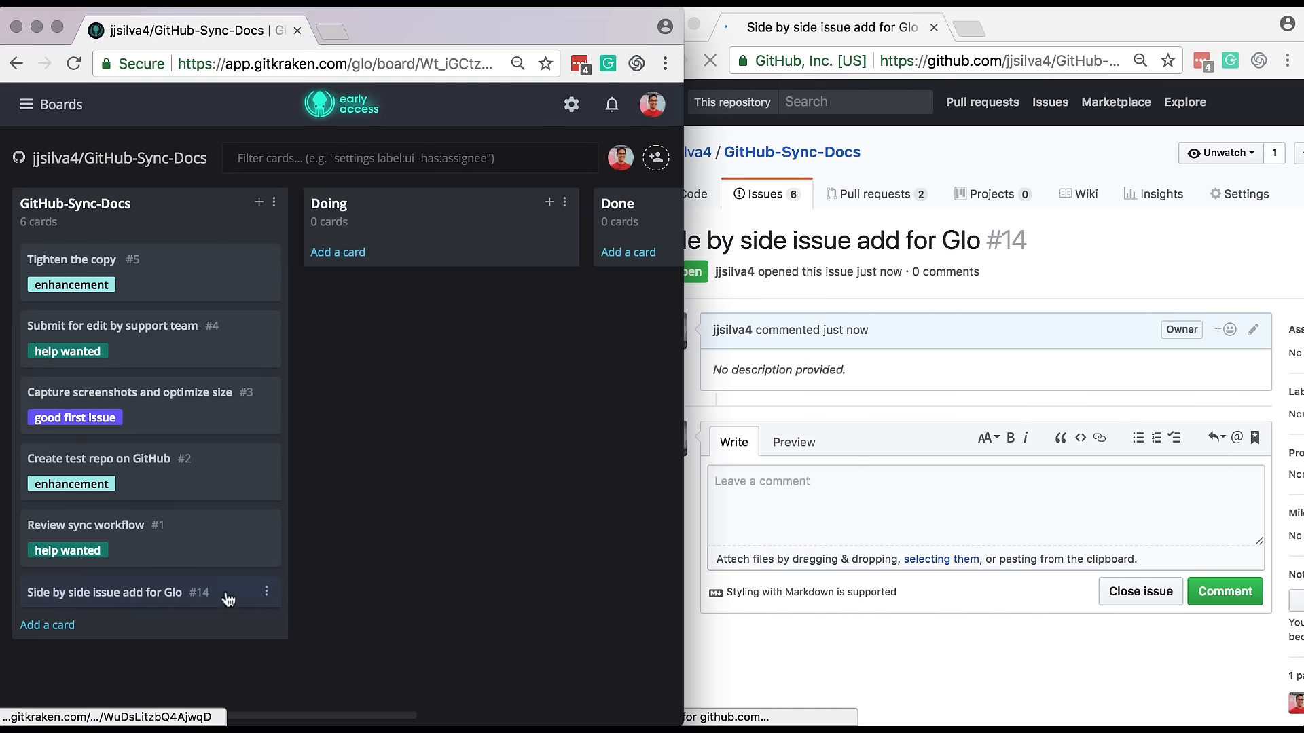
# Add the 'good first issue' label to the synced 'Side by side issue add for Glo' card and close it.
pyautogui.click(225, 593)
pyautogui.click(253, 466)
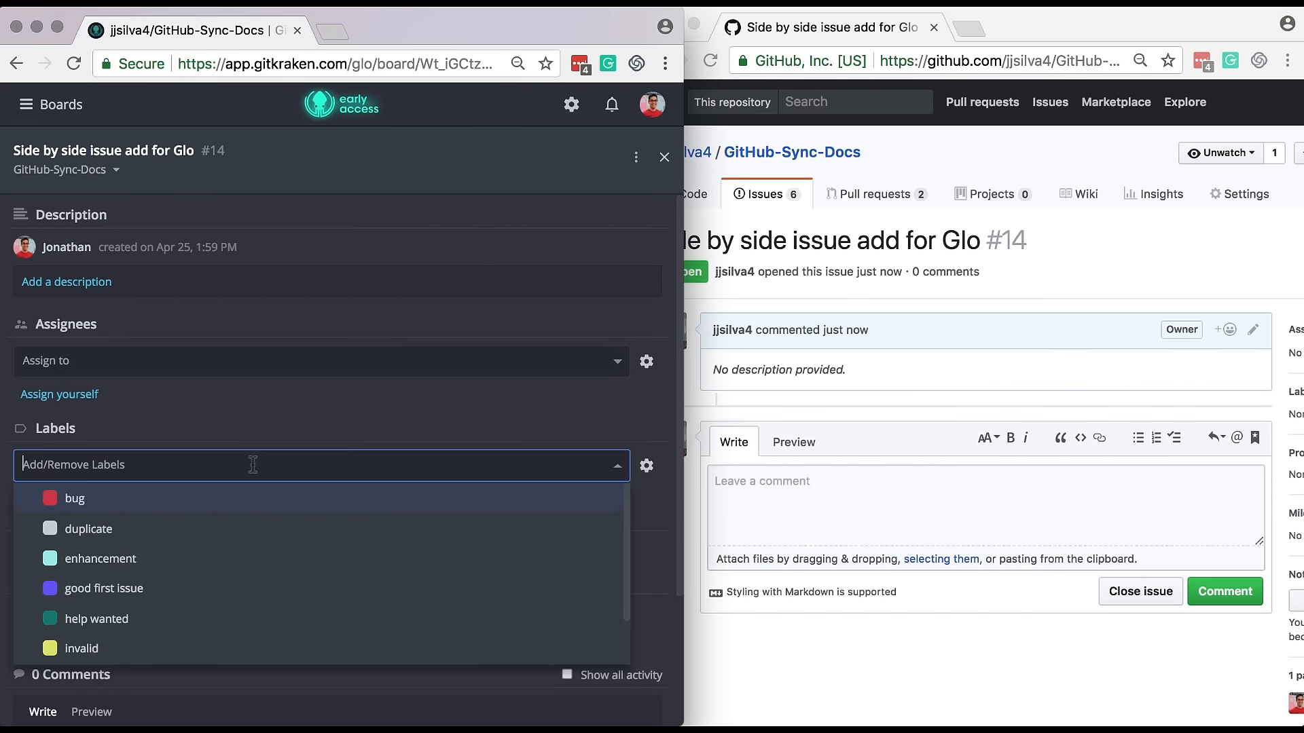
pyautogui.click(301, 589)
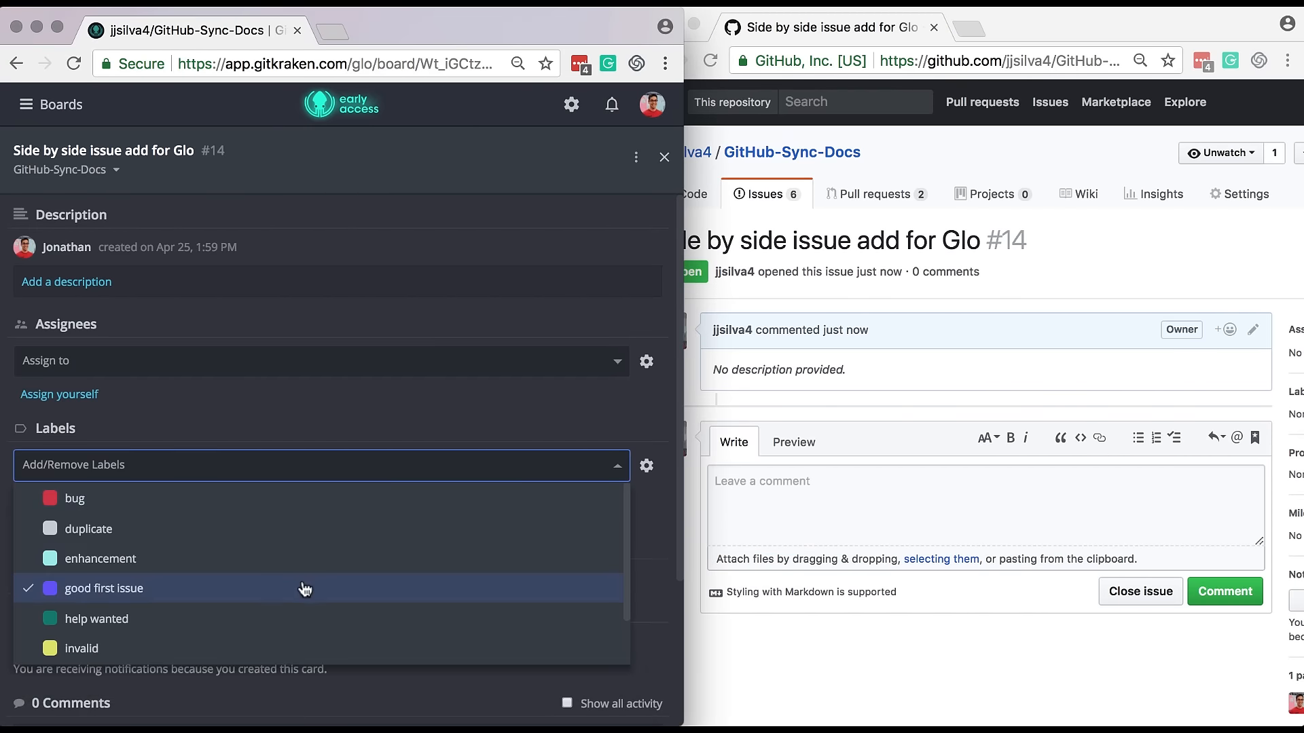
pyautogui.click(664, 157)
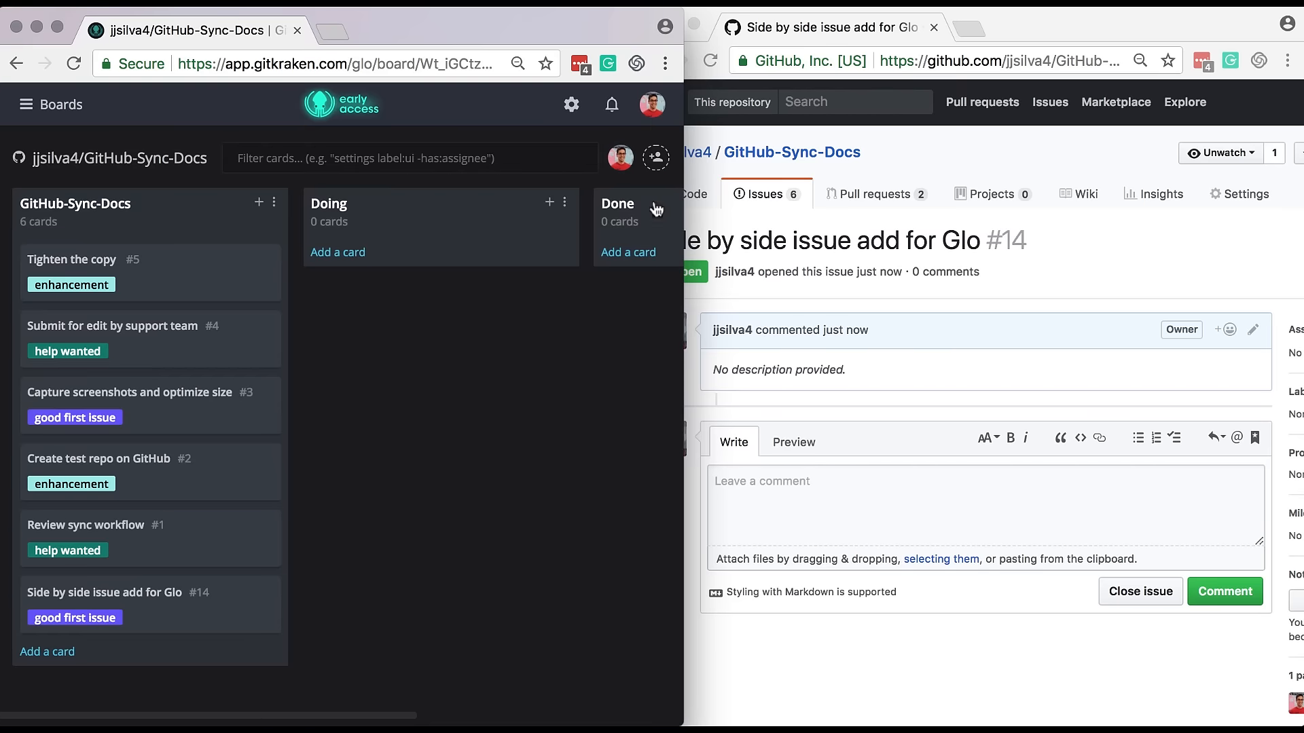
# Move the 'Side by side issue add for Glo' card into the Doing column.
pyautogui.hscroll(5, 900, 638)
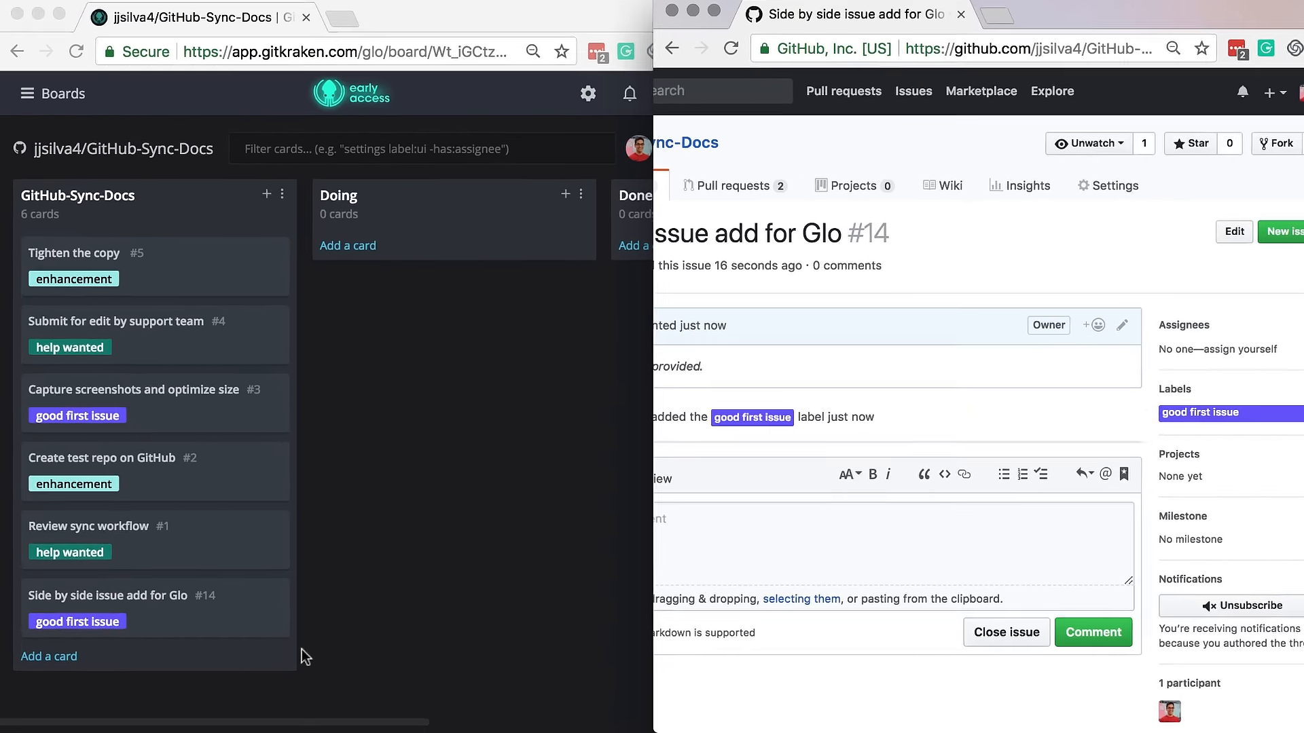
pyautogui.click(303, 650)
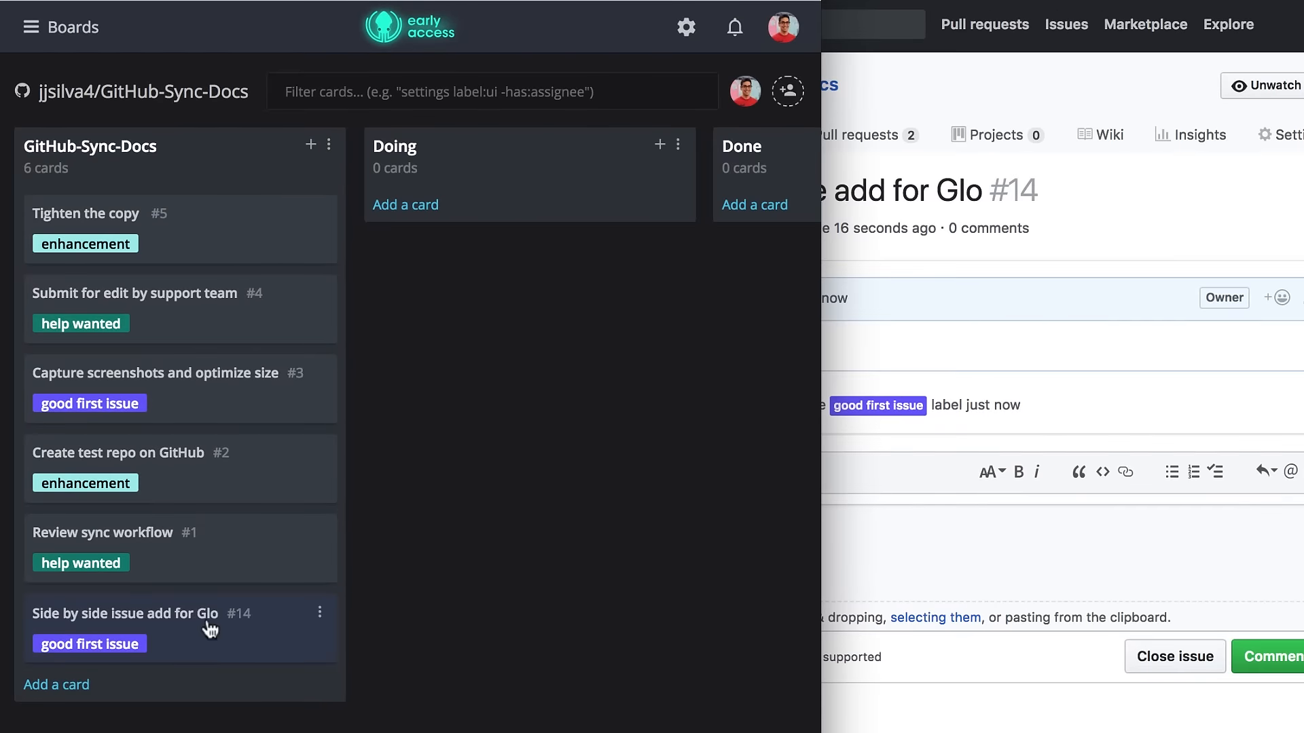
pyautogui.moveTo(278, 602); pyautogui.dragTo(568, 194)
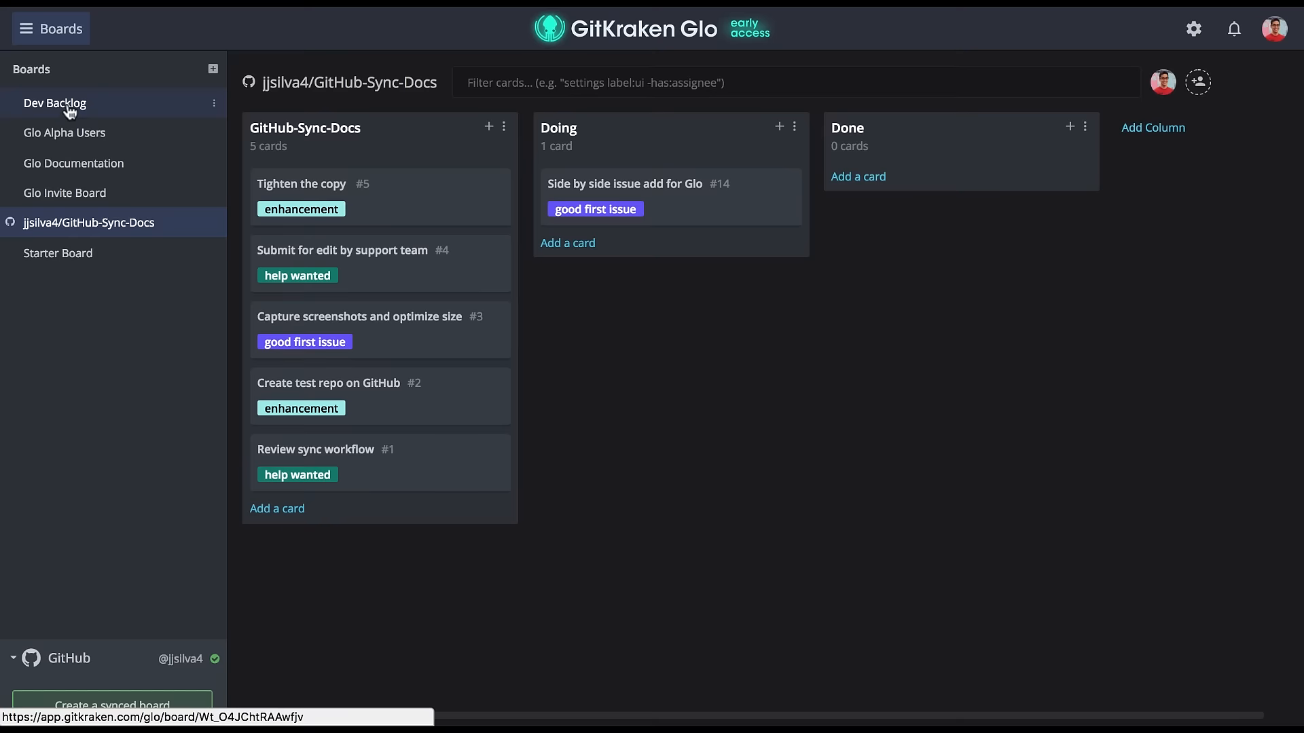
# Switch to the Dev Backlog board and review its list of board users.
pyautogui.click(70, 110)
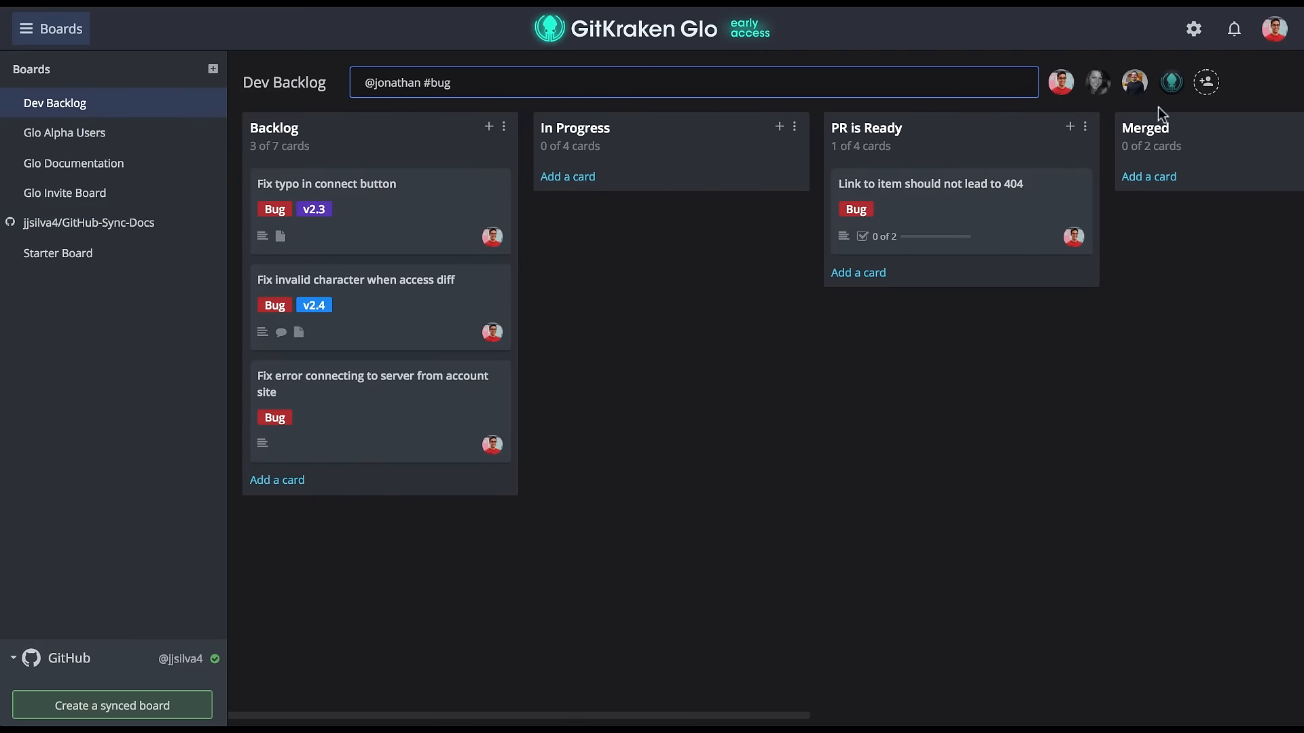
pyautogui.click(1206, 82)
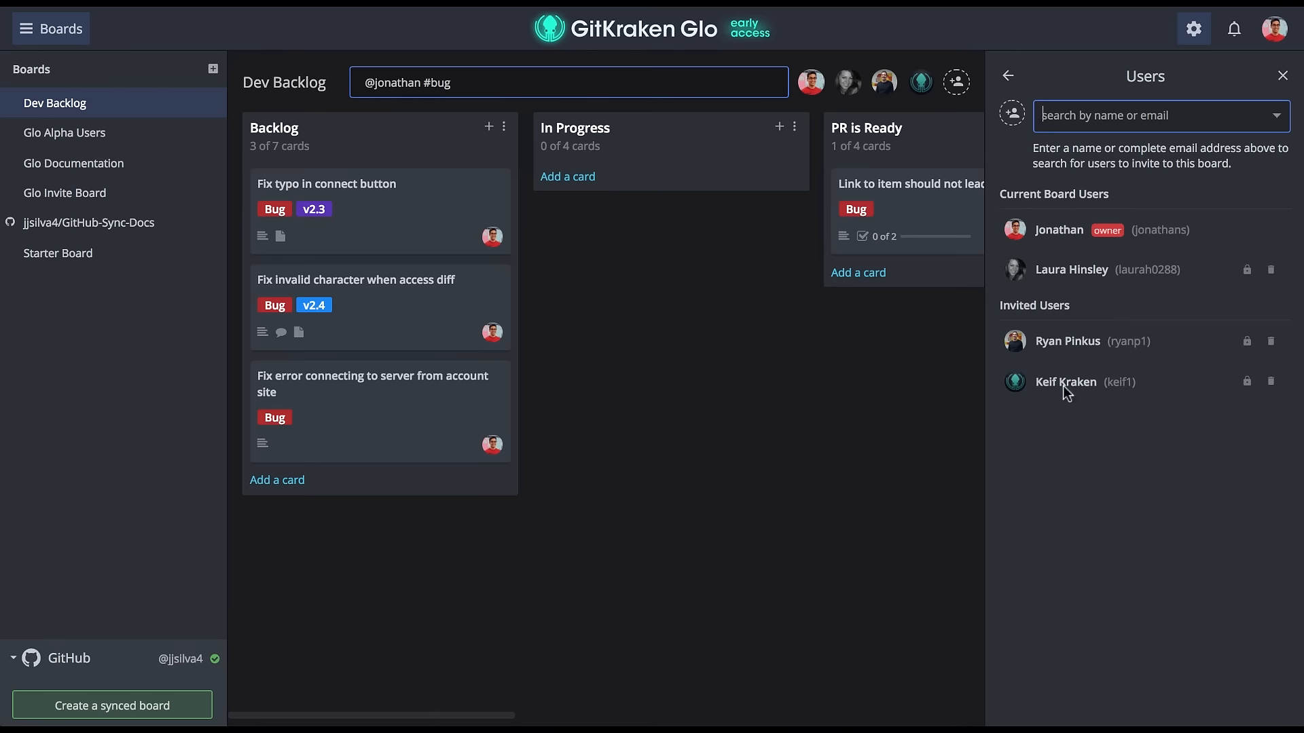
pyautogui.click(1193, 28)
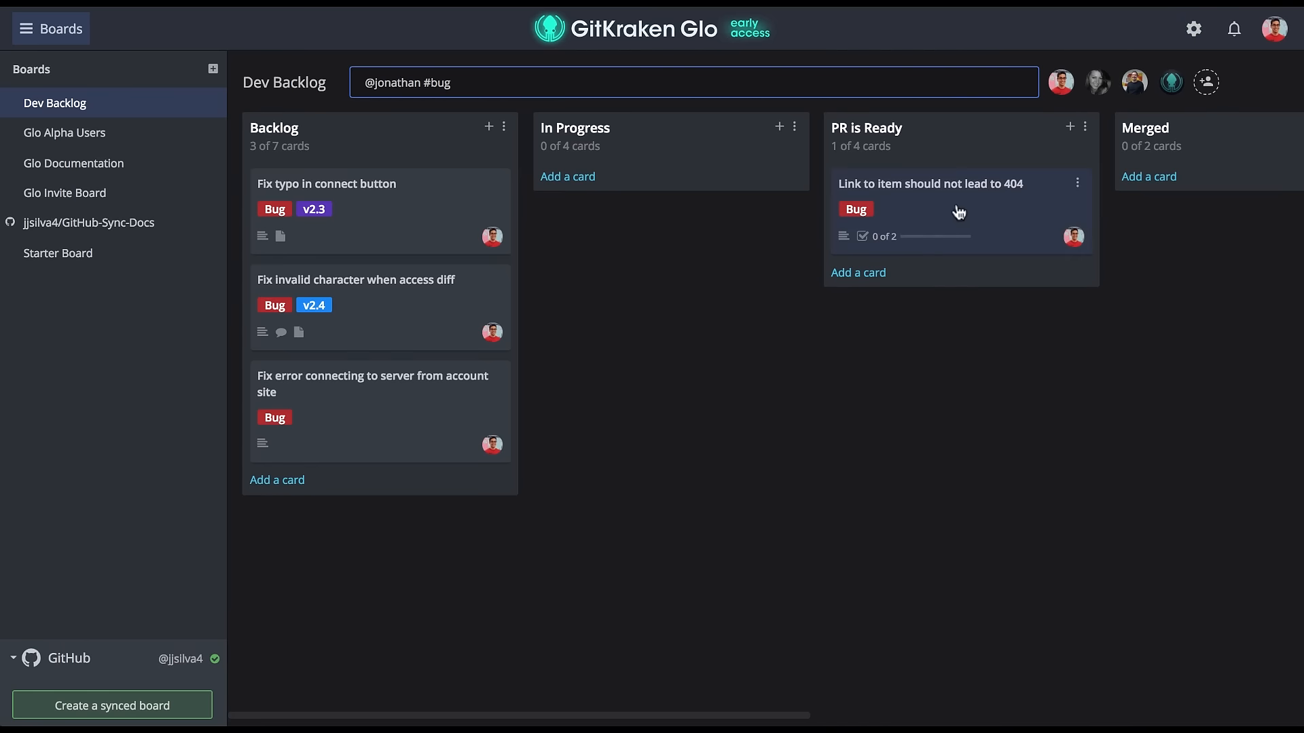
# Rearrange the filtered cards: 'Link to item…' to Backlog, 'Fix typo…' to In Progress, 'Fix invalid character…' to Merged.
pyautogui.moveTo(957, 210); pyautogui.dragTo(655, 165)
pyautogui.moveTo(402, 238); pyautogui.dragTo(1202, 184)
pyautogui.moveTo(666, 294); pyautogui.dragTo(389, 177)
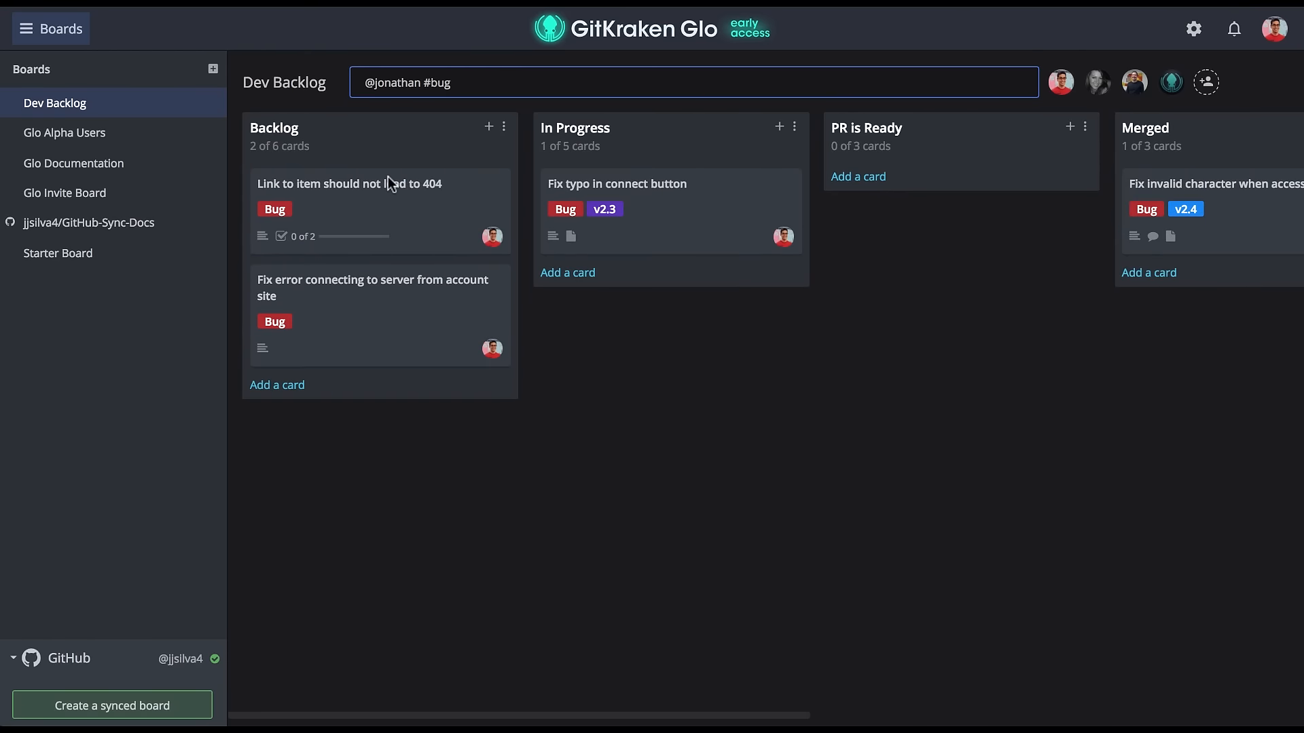